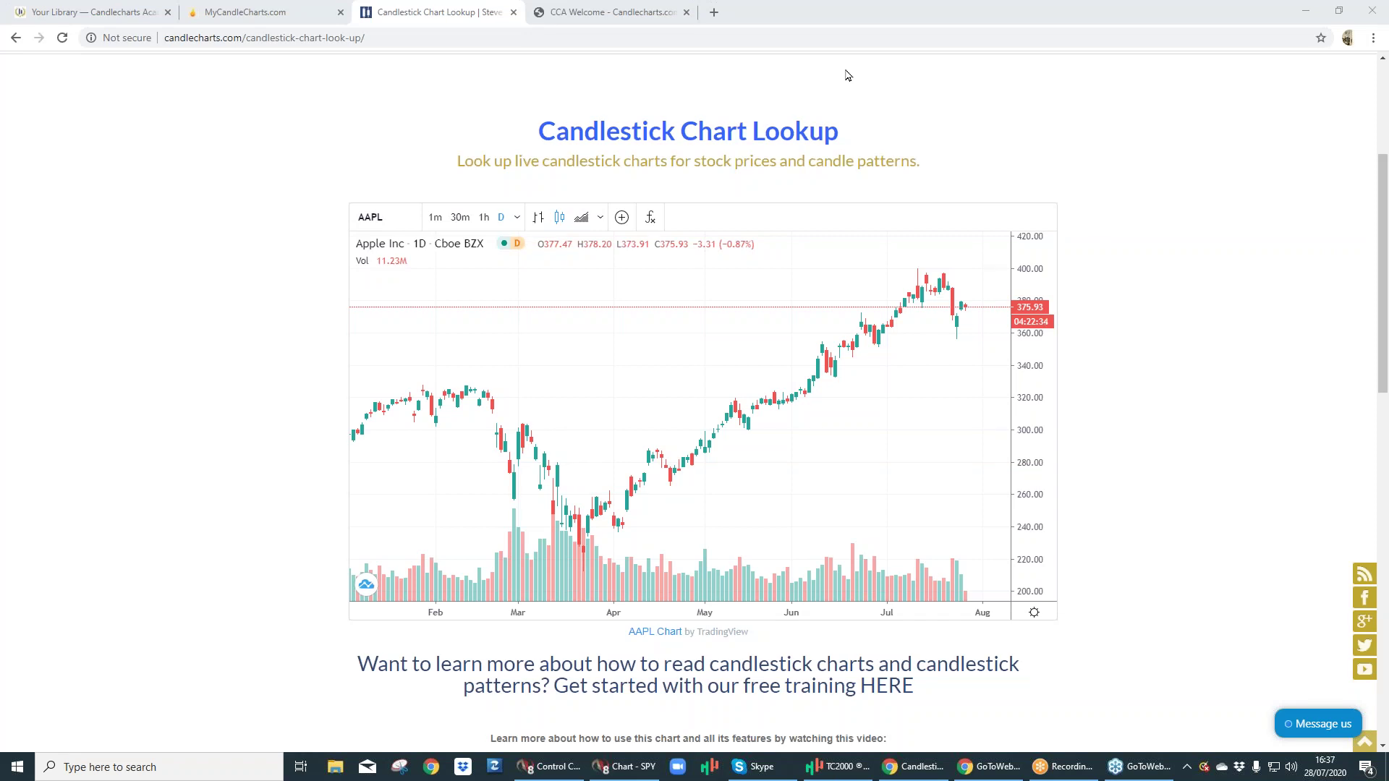
Move the browser aside to reveal the disclosure, then restore it to full screen
{"action": "left_click_drag", "start_coordinate": [1064, 20], "coordinate": [953, 714]}
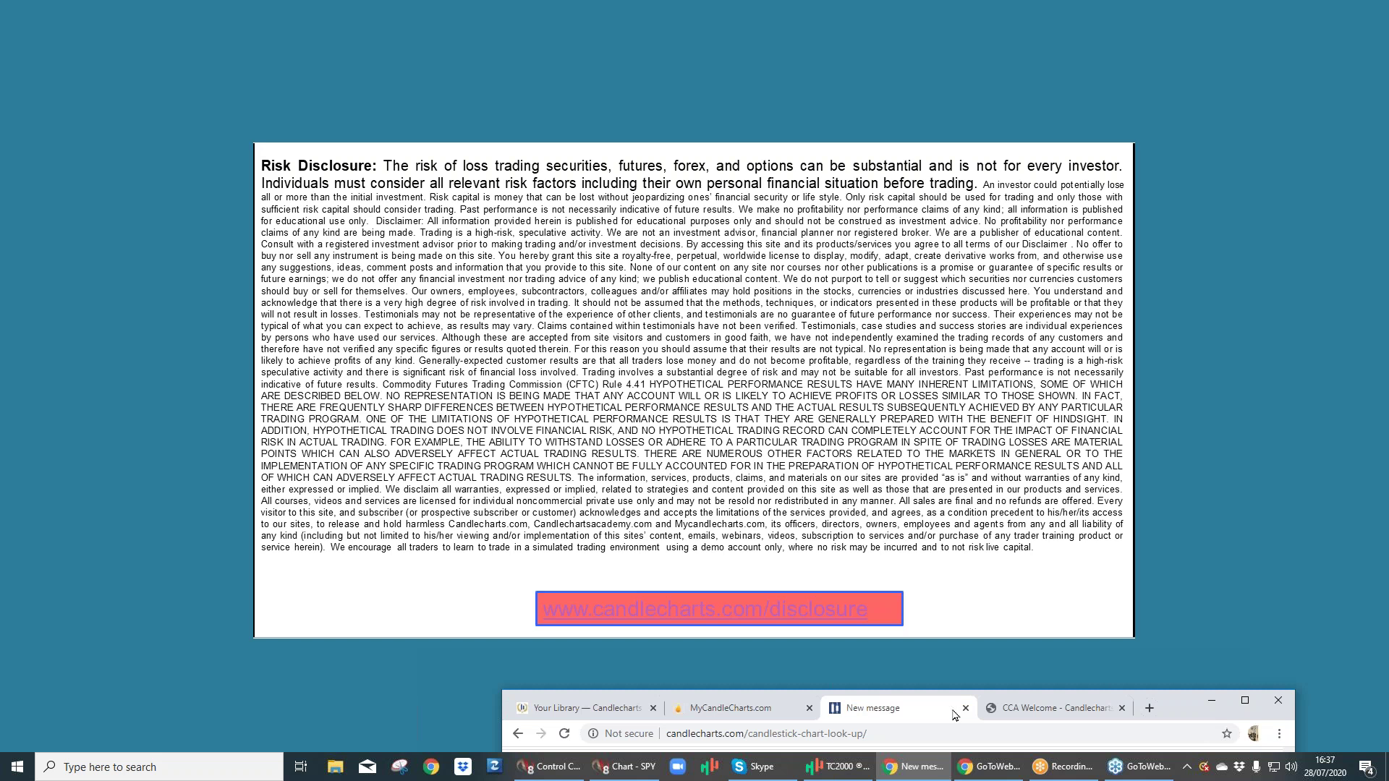
{"action": "left_click_drag", "start_coordinate": [953, 715], "coordinate": [915, 41]}
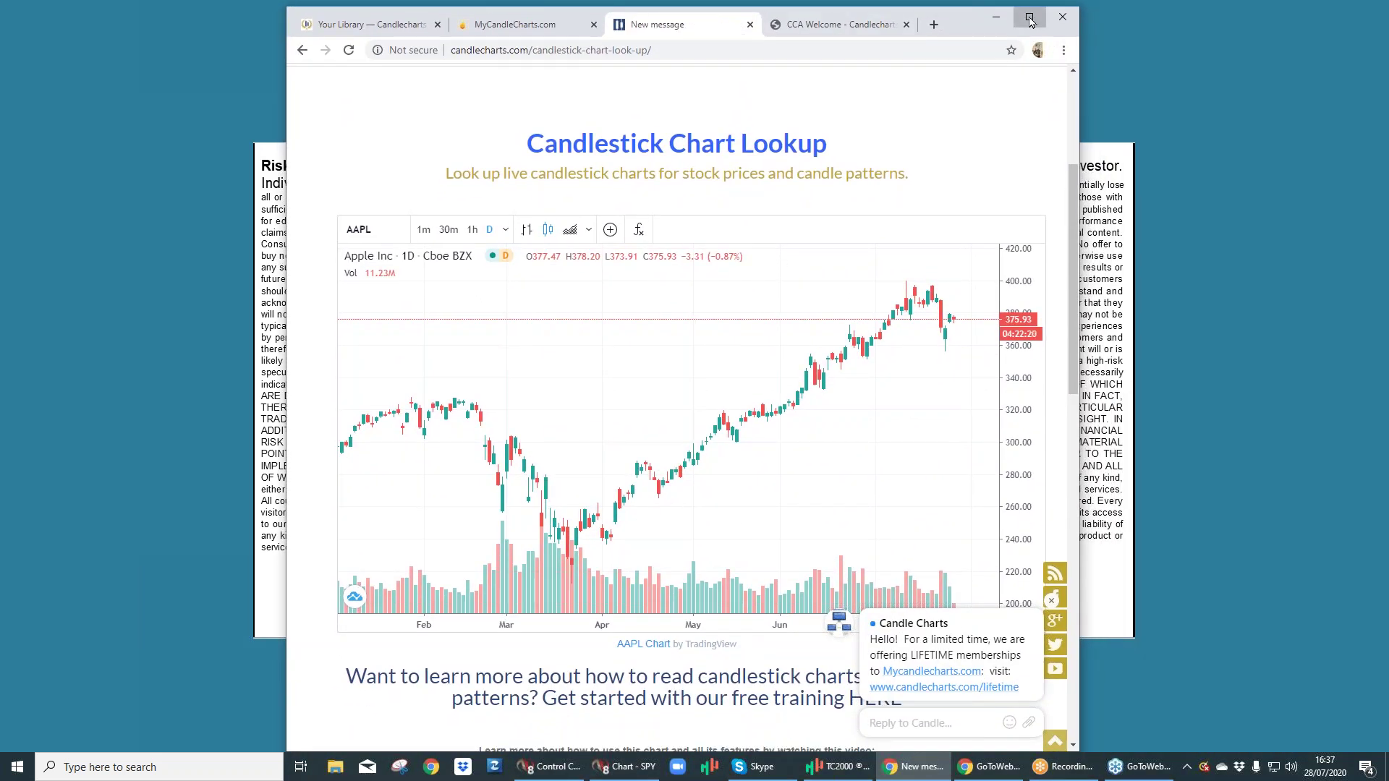
{"action": "left_click", "coordinate": [1029, 17]}
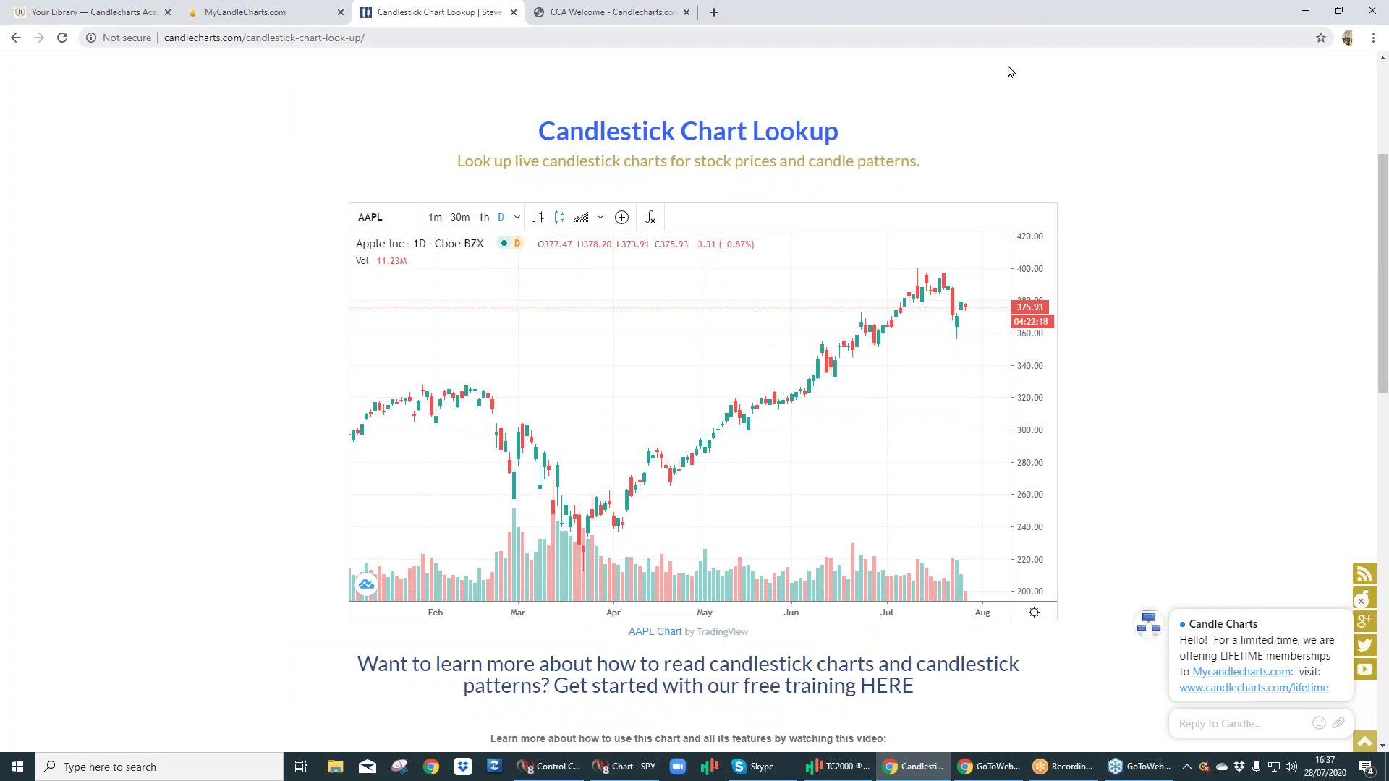
{"action": "scroll", "coordinate": [1138, 198], "scroll_direction": "up", "scroll_amount": 4}
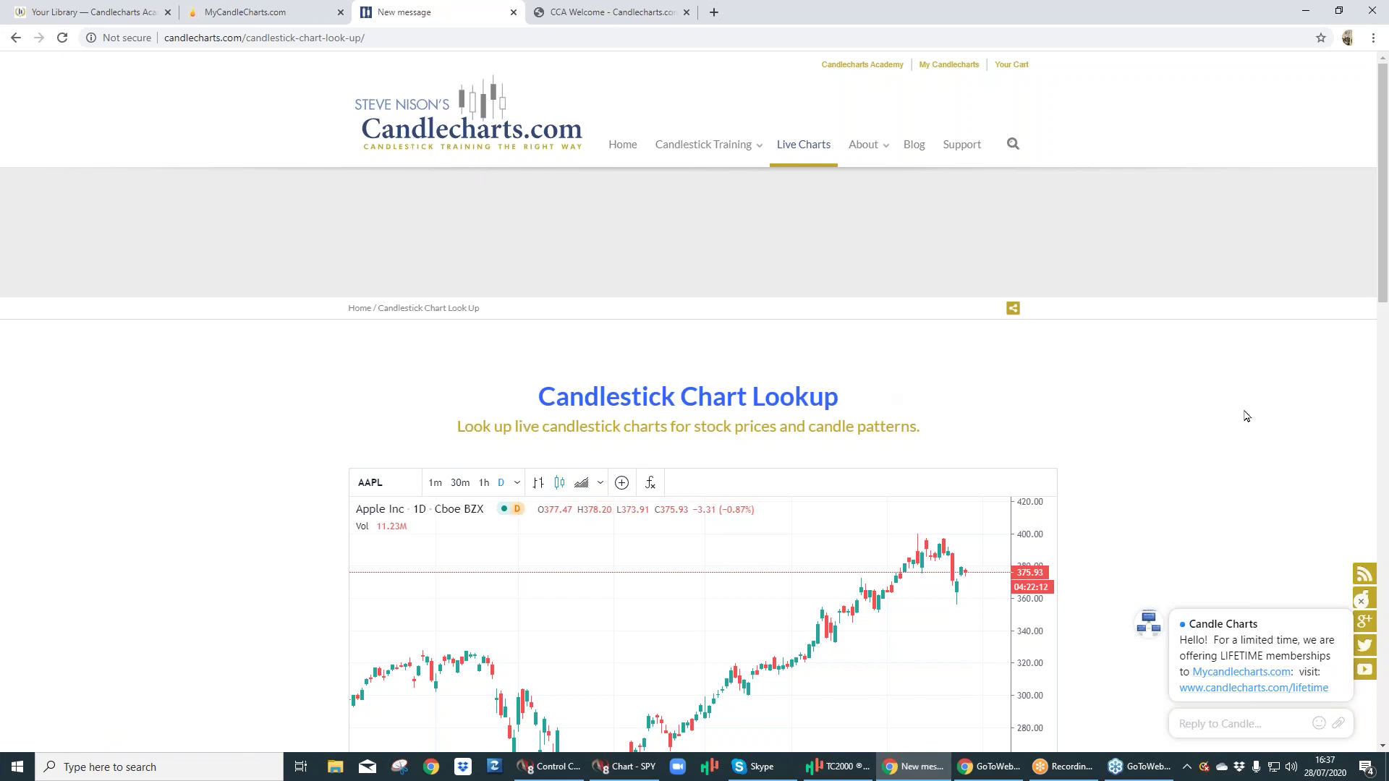
{"action": "scroll", "coordinate": [1245, 416], "scroll_direction": "down", "scroll_amount": 7}
{"action": "scroll", "coordinate": [1238, 415], "scroll_direction": "up", "scroll_amount": 4}
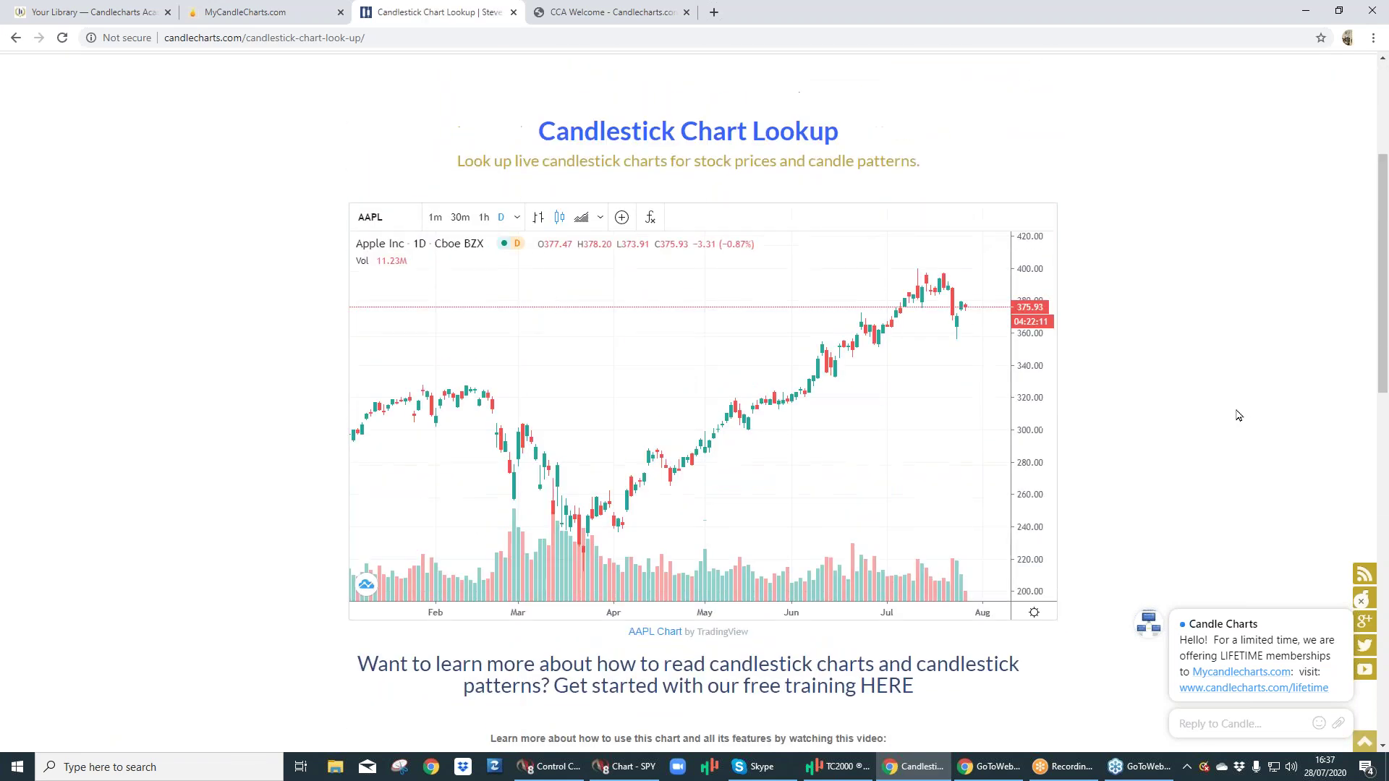
Close the chat greeting and chat panel, then delete the Vol indicator from the AAPL chart
{"action": "left_click", "coordinate": [1361, 601]}
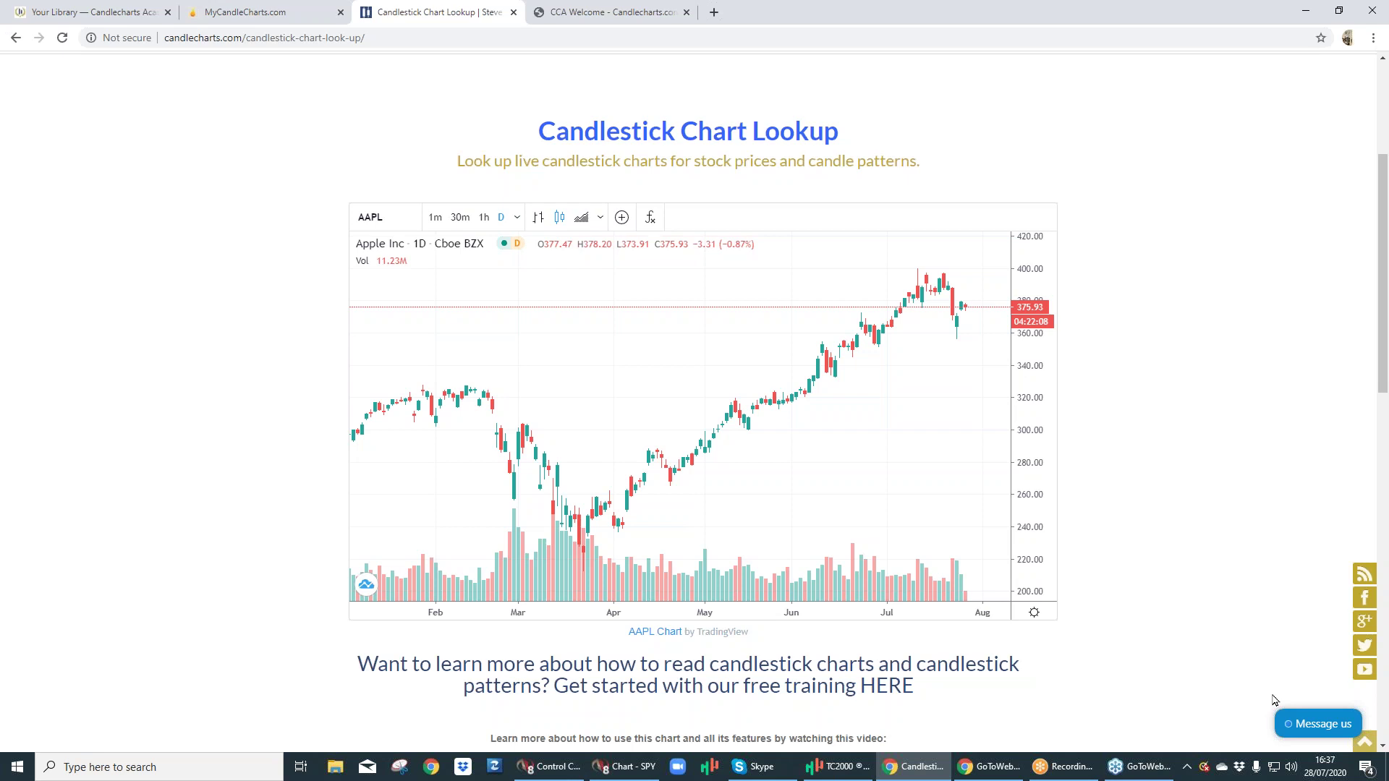
{"action": "left_click", "coordinate": [1302, 728]}
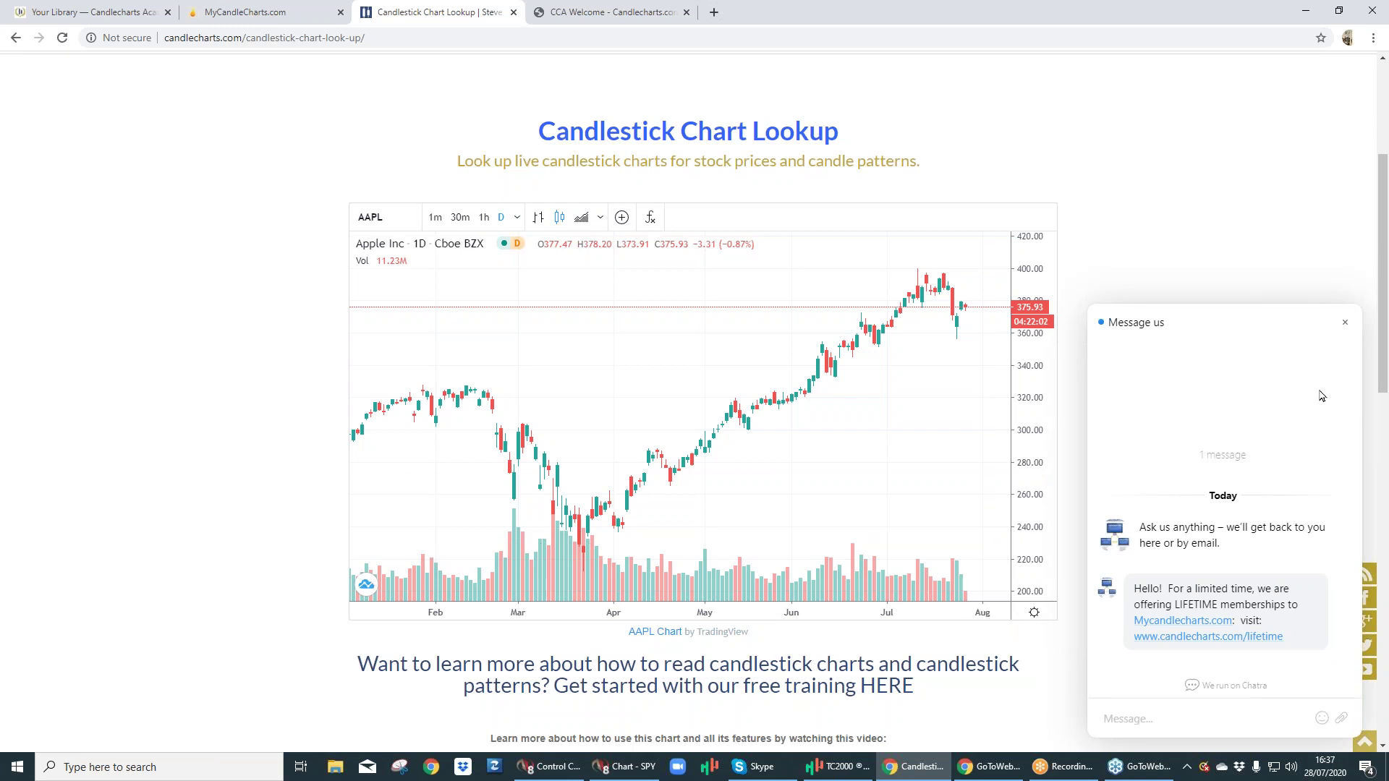
{"action": "left_click", "coordinate": [1347, 324]}
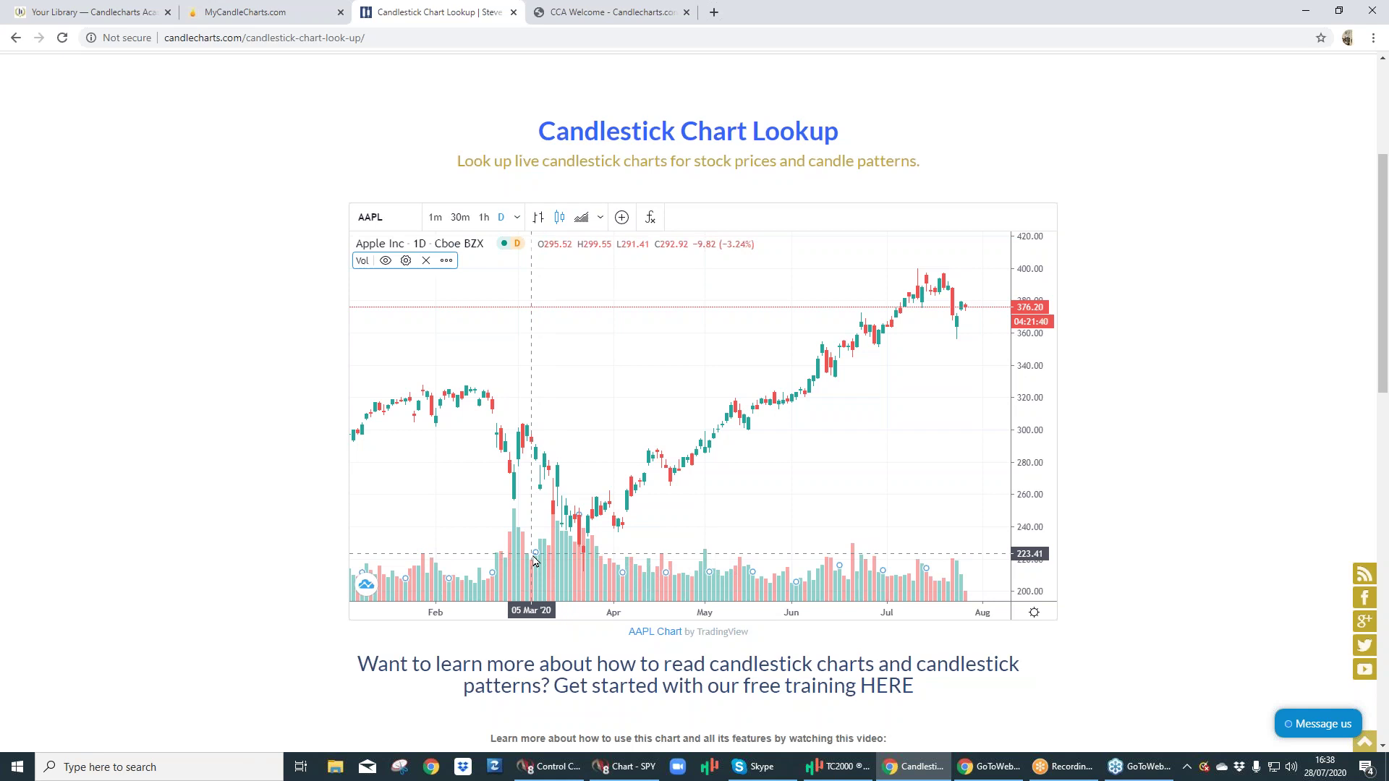
{"action": "key", "text": "Delete"}
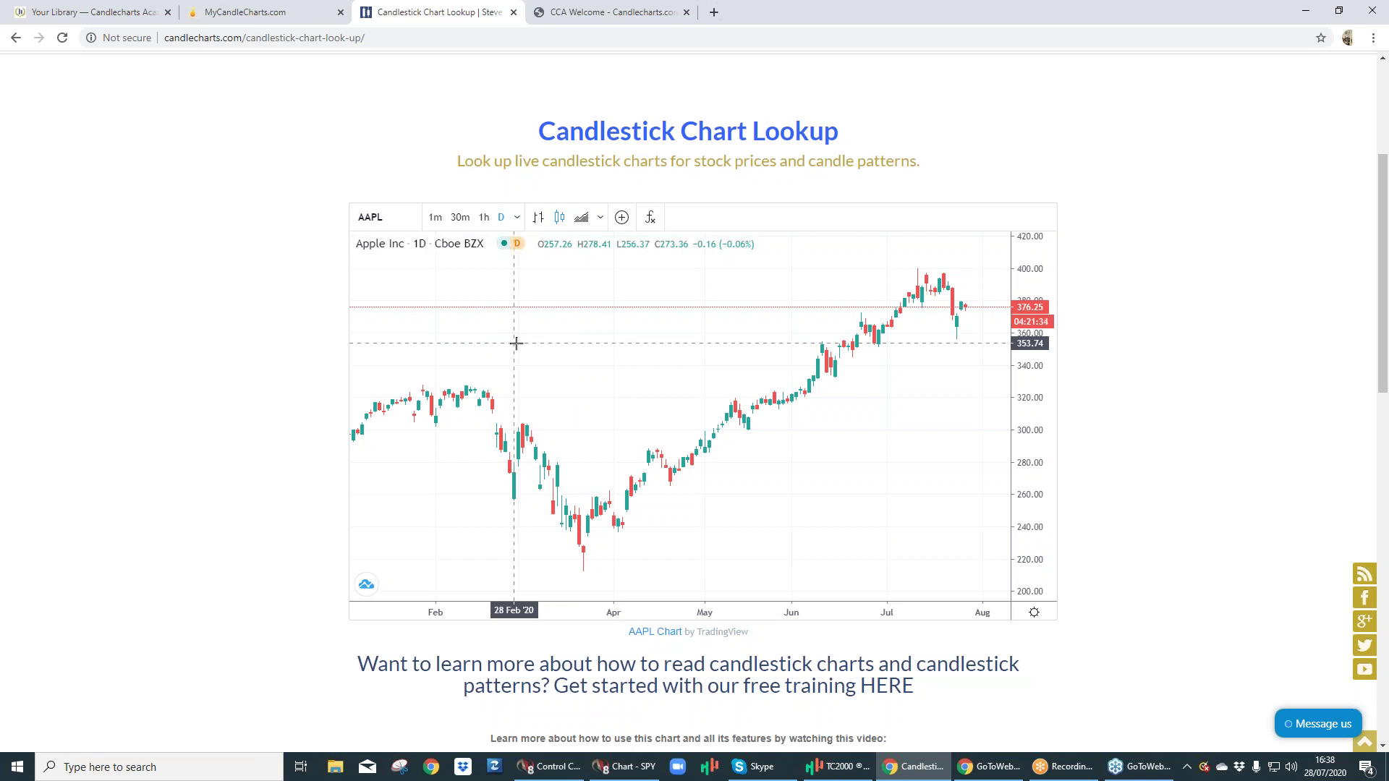
Search indicators for 'mov' and add Moving Average Exponential (EMA 9) to the AAPL chart
{"action": "left_click", "coordinate": [652, 220]}
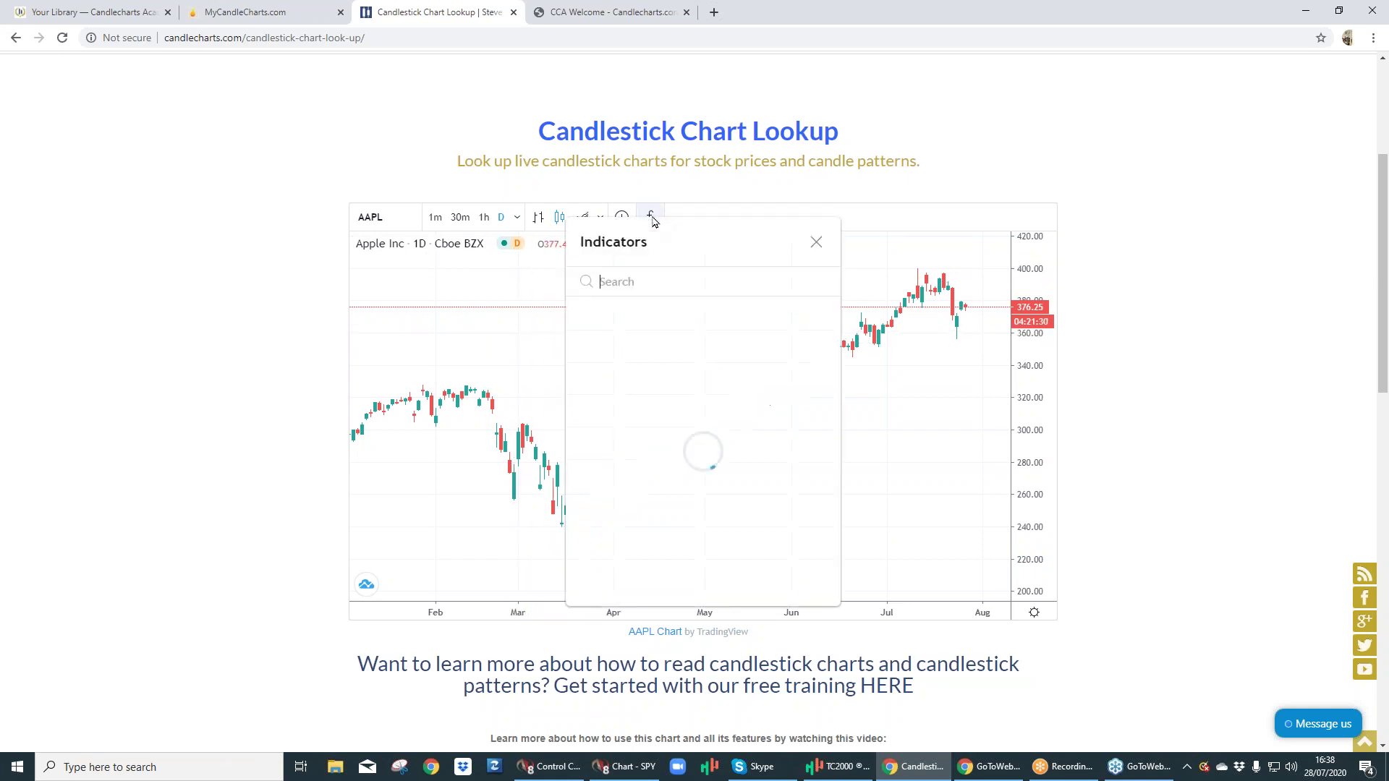
{"action": "type", "text": "mov"}
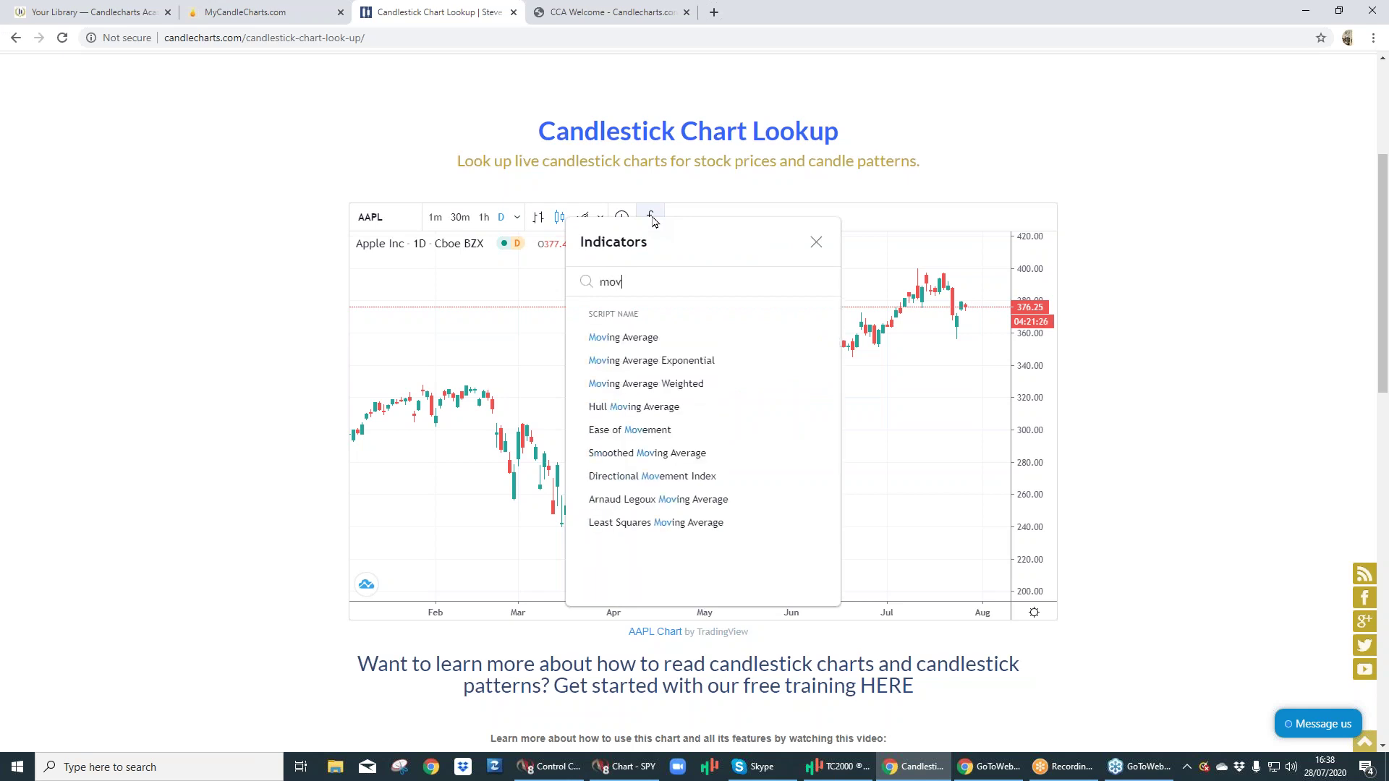
{"action": "left_click", "coordinate": [653, 362]}
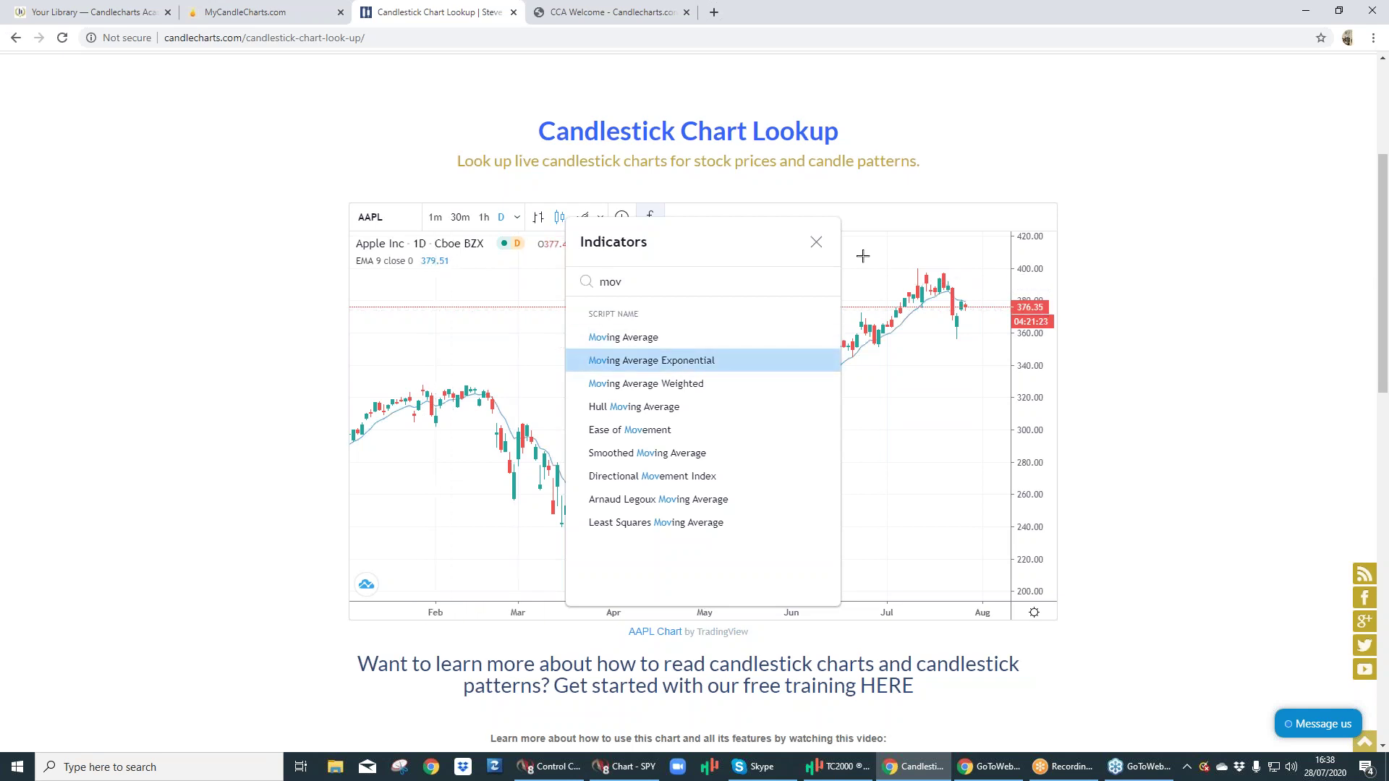
{"action": "left_click", "coordinate": [816, 243]}
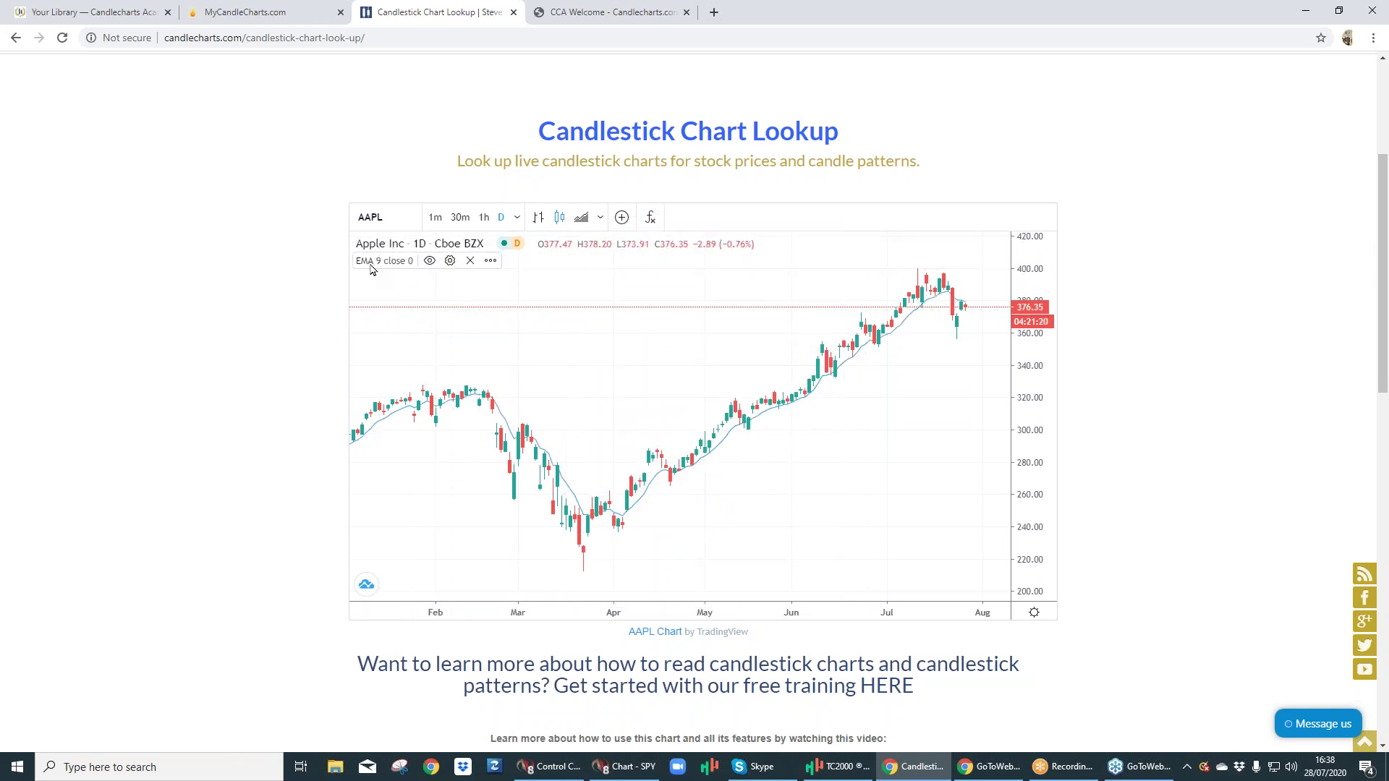
{"action": "mouse_move", "coordinate": [373, 264]}
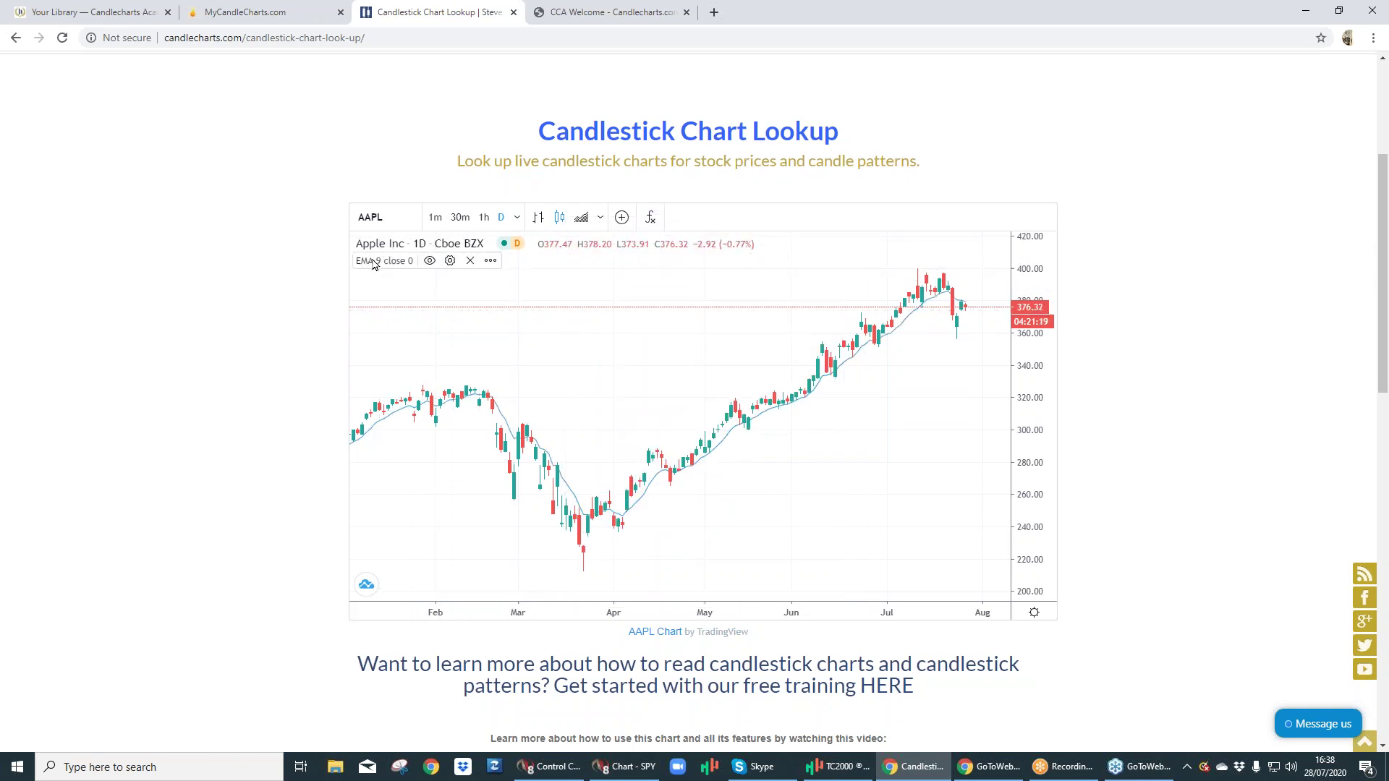
In the EMA settings, raise Length from 9 to 10, colour the line dark purple, and apply
{"action": "left_click", "coordinate": [450, 260]}
{"action": "left_click", "coordinate": [664, 402]}
{"action": "left_click", "coordinate": [706, 400]}
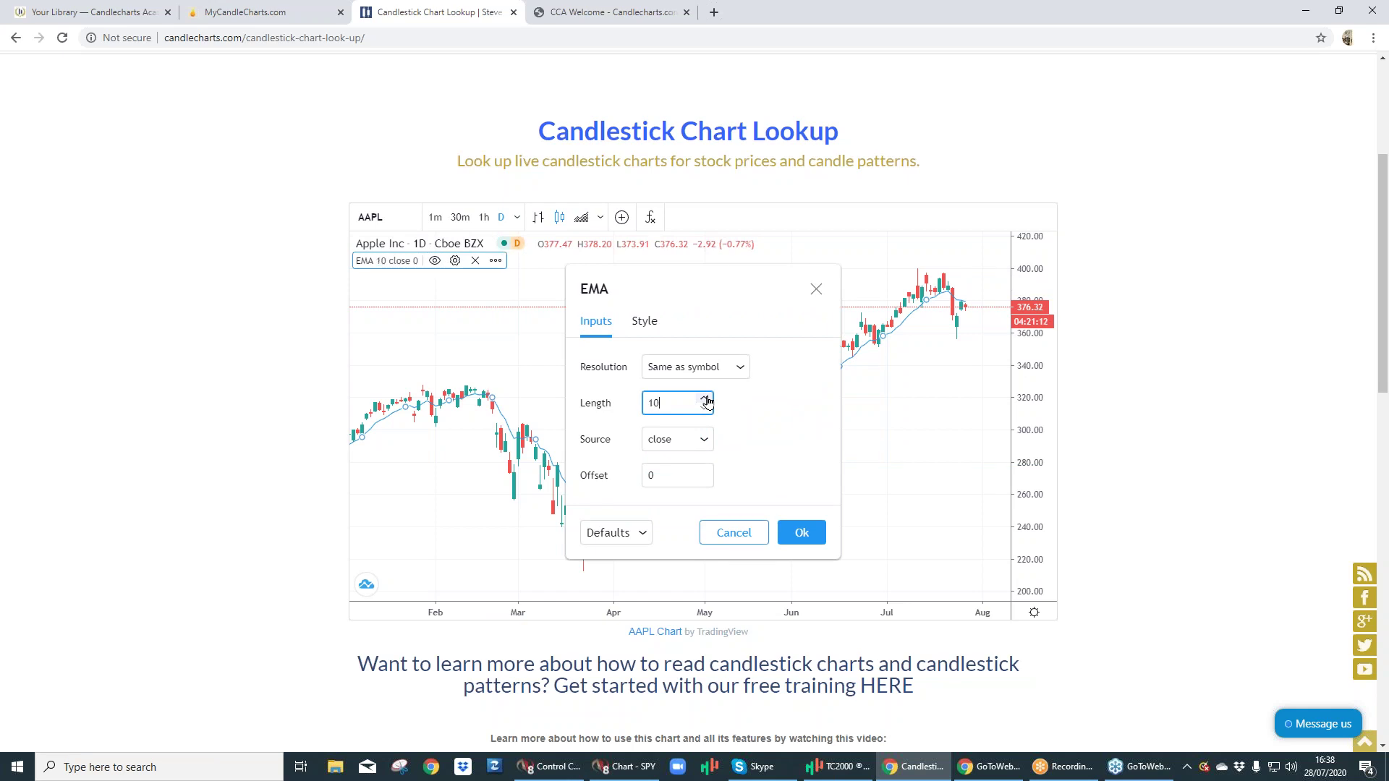
{"action": "left_click", "coordinate": [645, 321]}
{"action": "left_click", "coordinate": [670, 371]}
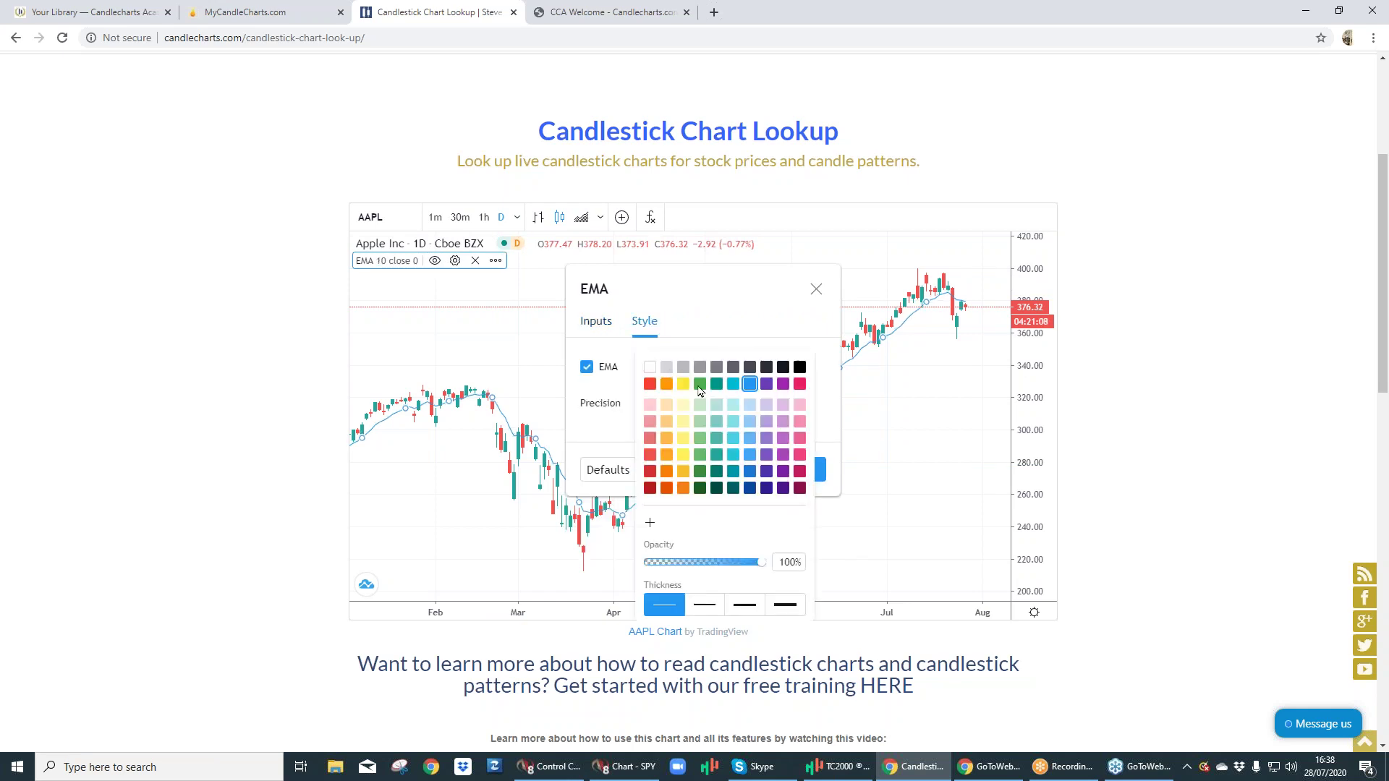
{"action": "left_click", "coordinate": [766, 471]}
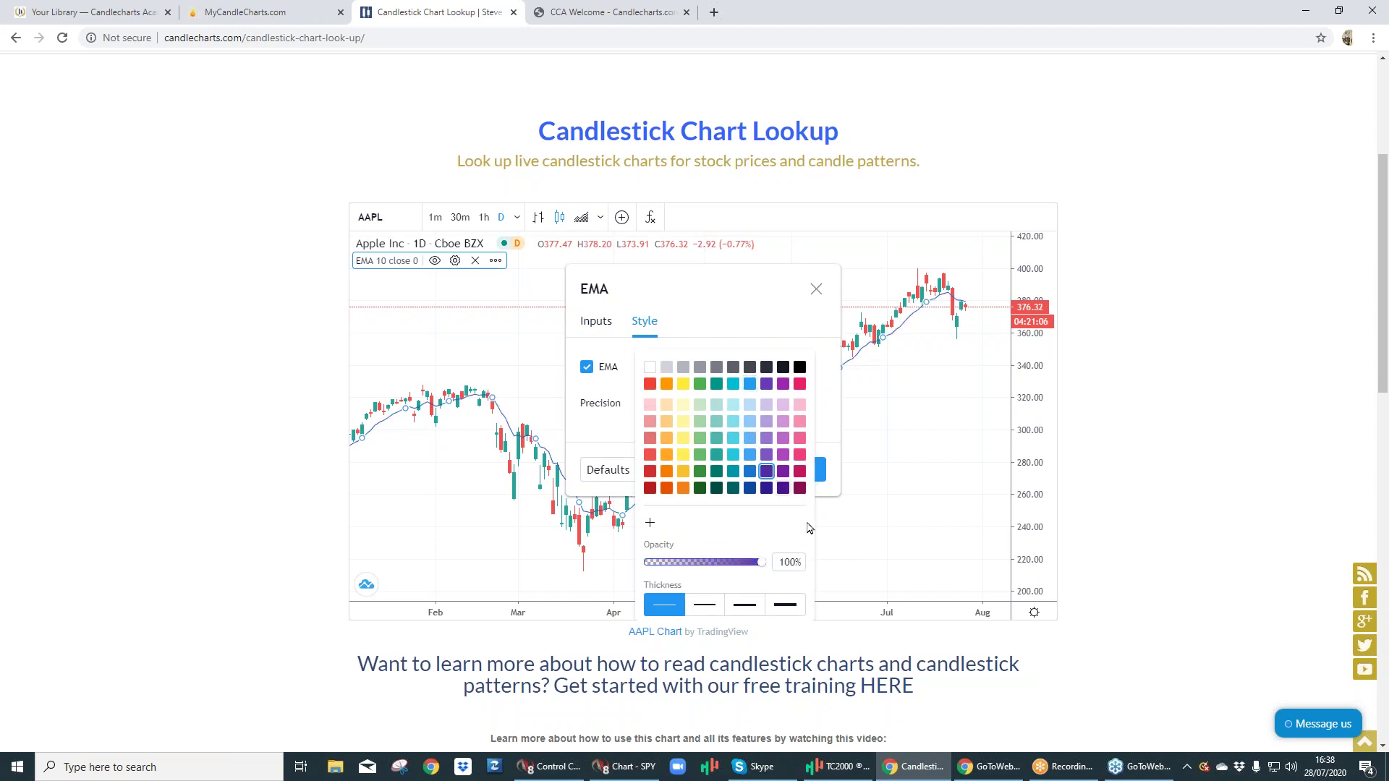
{"action": "left_click", "coordinate": [832, 491]}
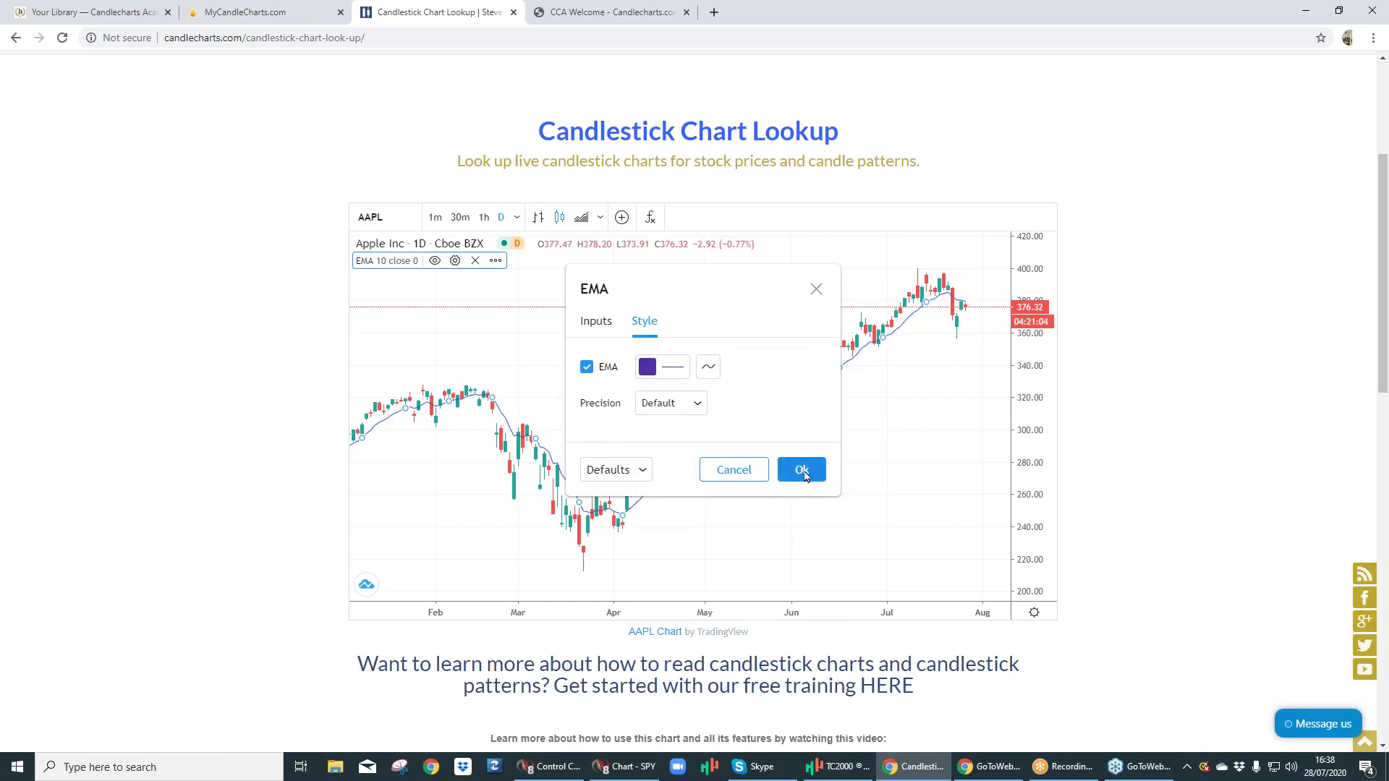
{"action": "left_click", "coordinate": [801, 471]}
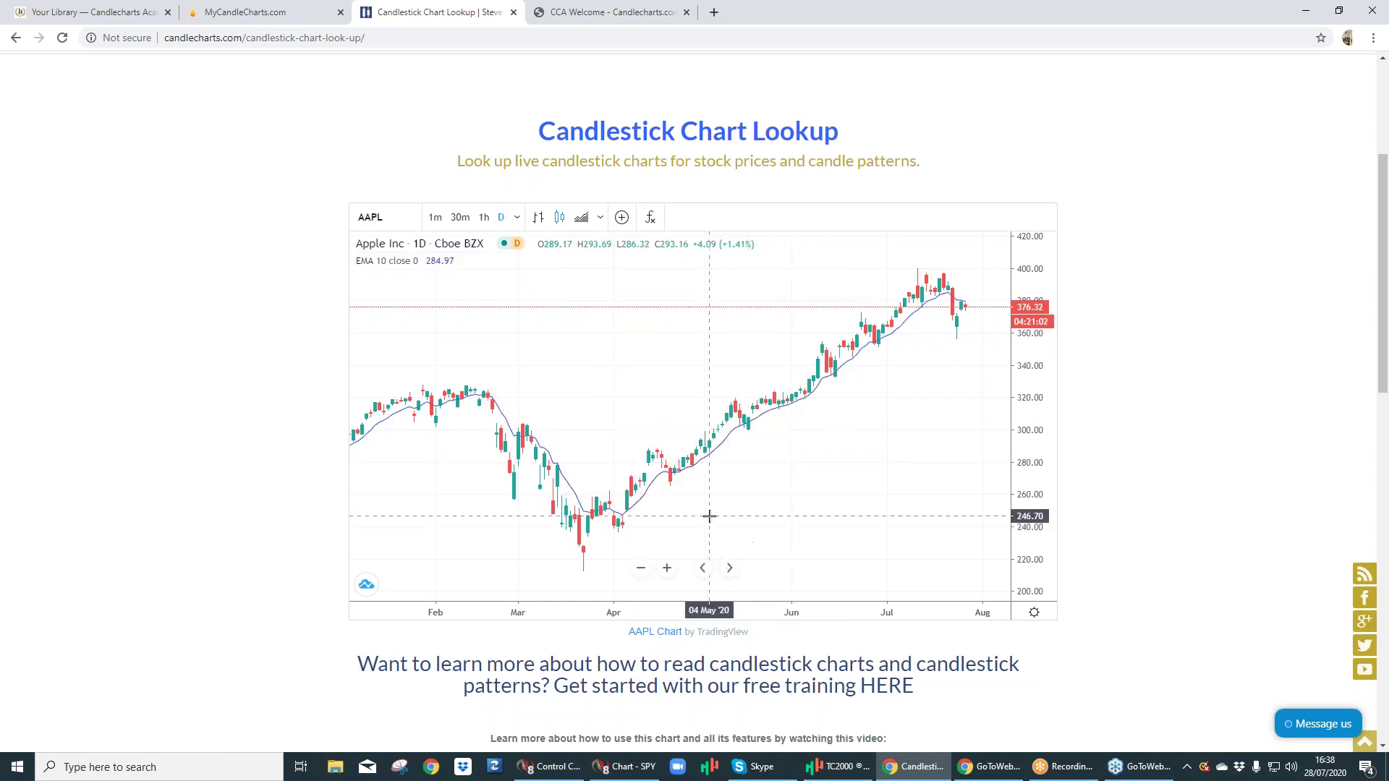
Zoom the AAPL chart with the mouse wheel to span late 2019 through August 2020
{"action": "scroll", "coordinate": [709, 510], "scroll_direction": "up", "scroll_amount": 3}
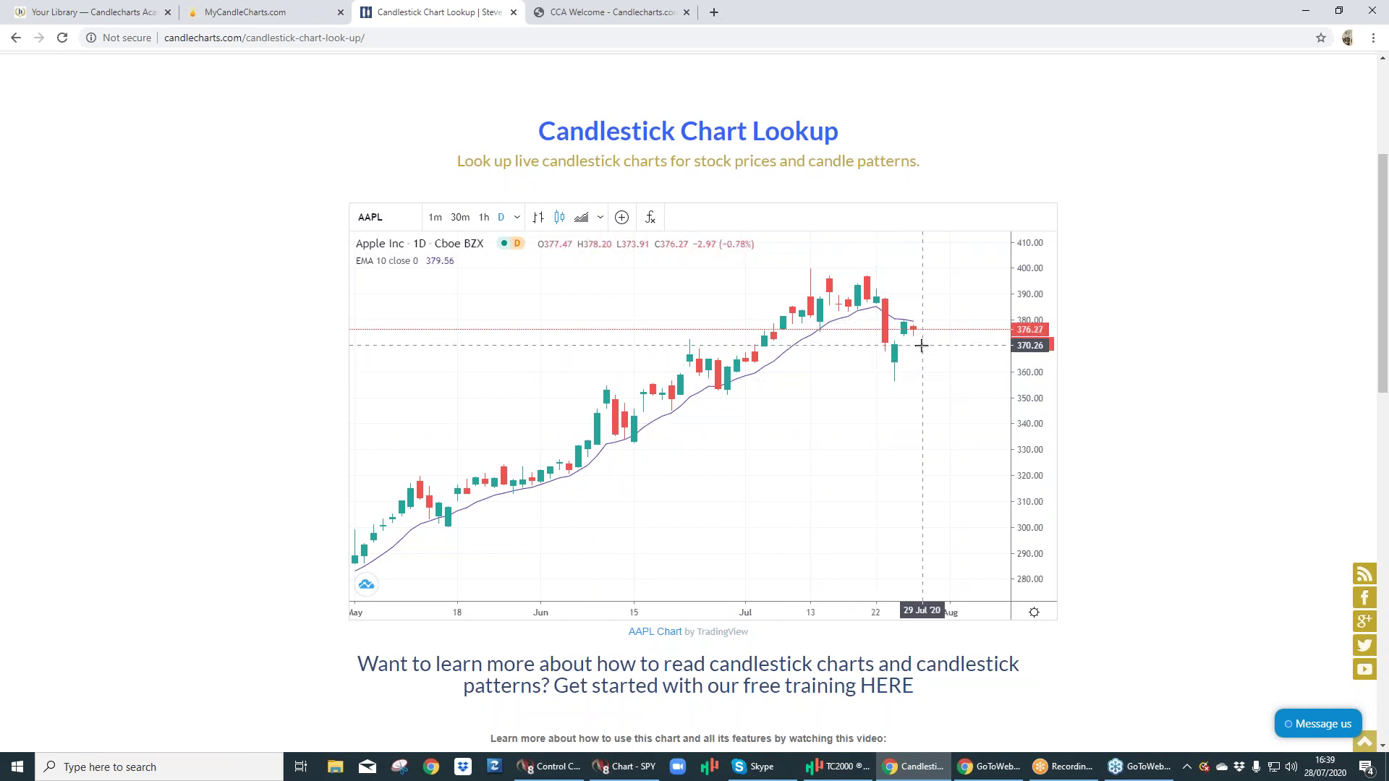
{"action": "scroll", "coordinate": [921, 346], "scroll_direction": "down", "scroll_amount": 10}
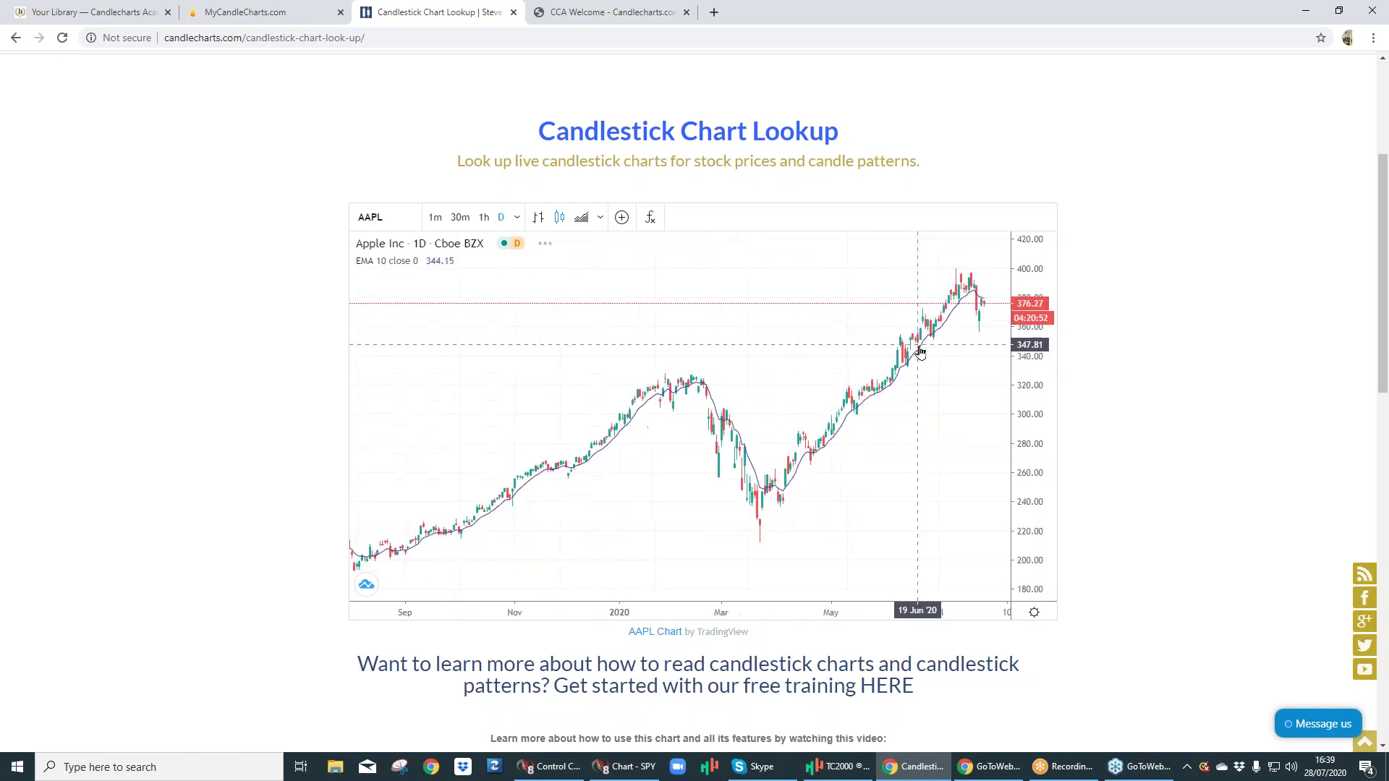
{"action": "scroll", "coordinate": [919, 349], "scroll_direction": "up", "scroll_amount": 1}
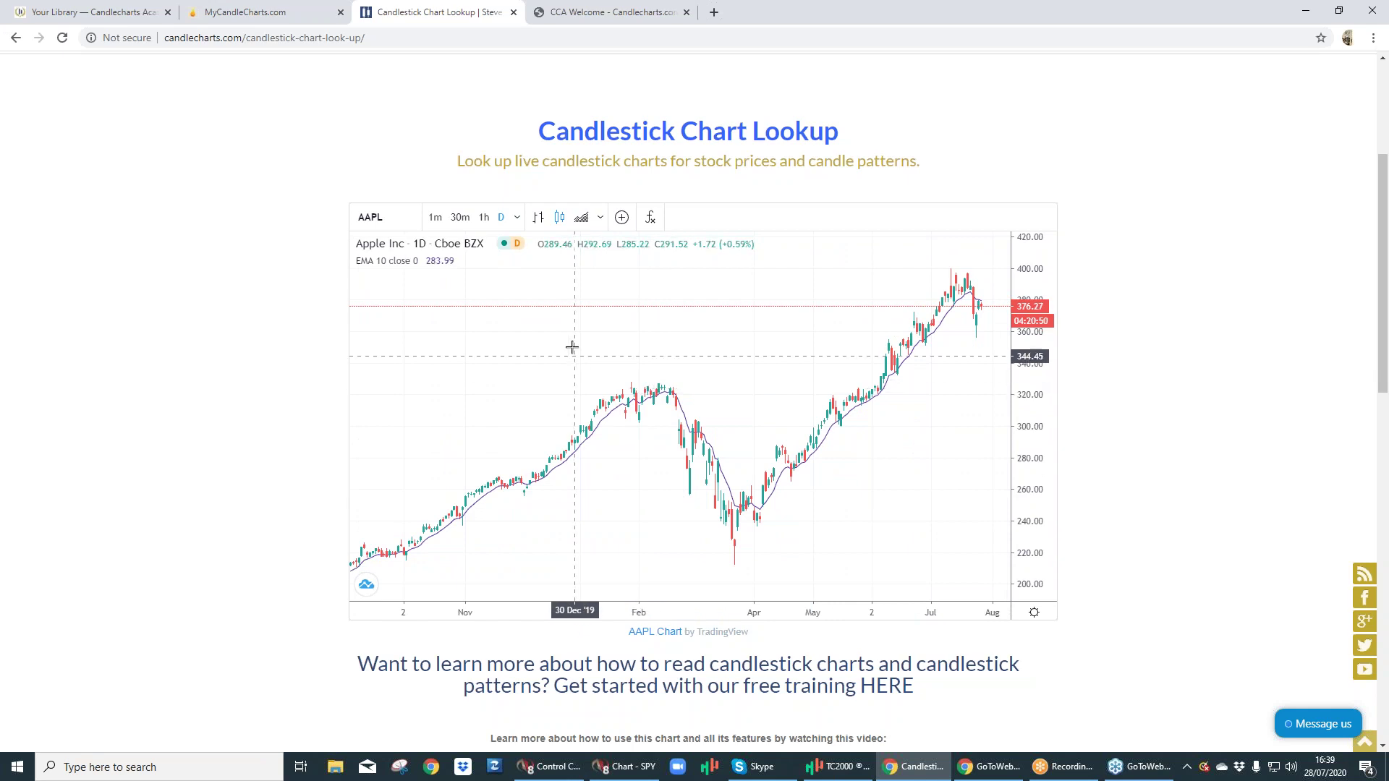
Enter CAT in the symbol box and load the CATERPILLAR INC chart
{"action": "left_click", "coordinate": [387, 224]}
{"action": "type", "text": "CAT"}
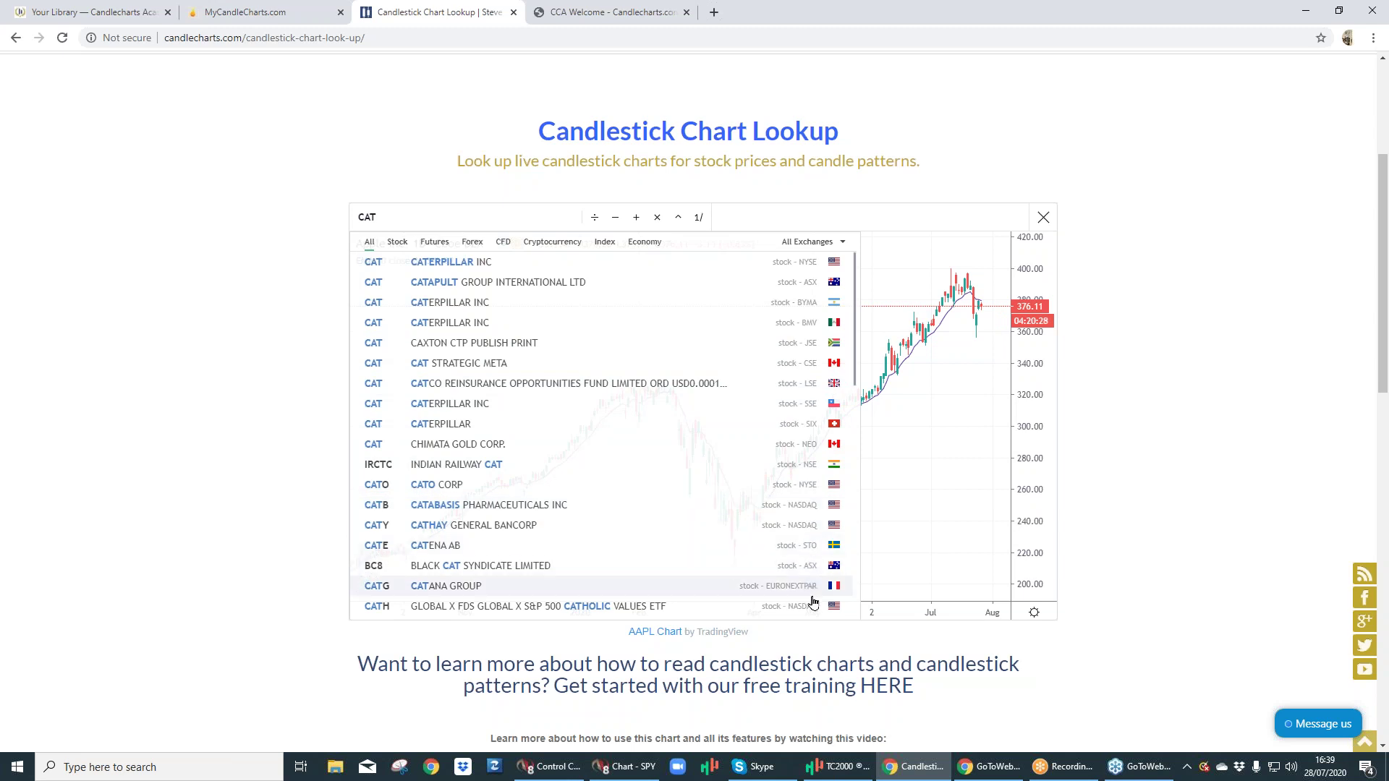
{"action": "left_click", "coordinate": [440, 264]}
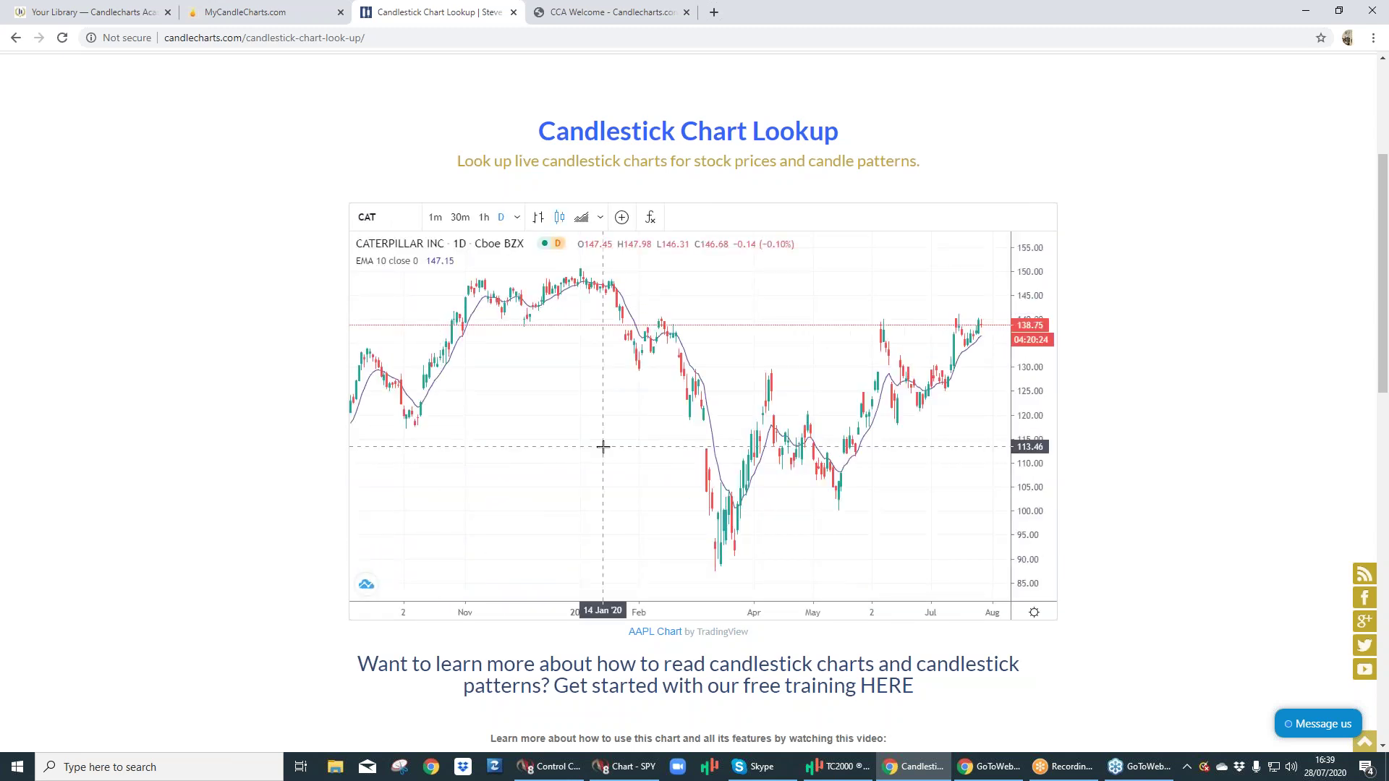
Search indicators for 'bol' and add Bollinger Bands (20, close, 2) to the Caterpillar chart
{"action": "left_click", "coordinate": [649, 218]}
{"action": "type", "text": "b"}
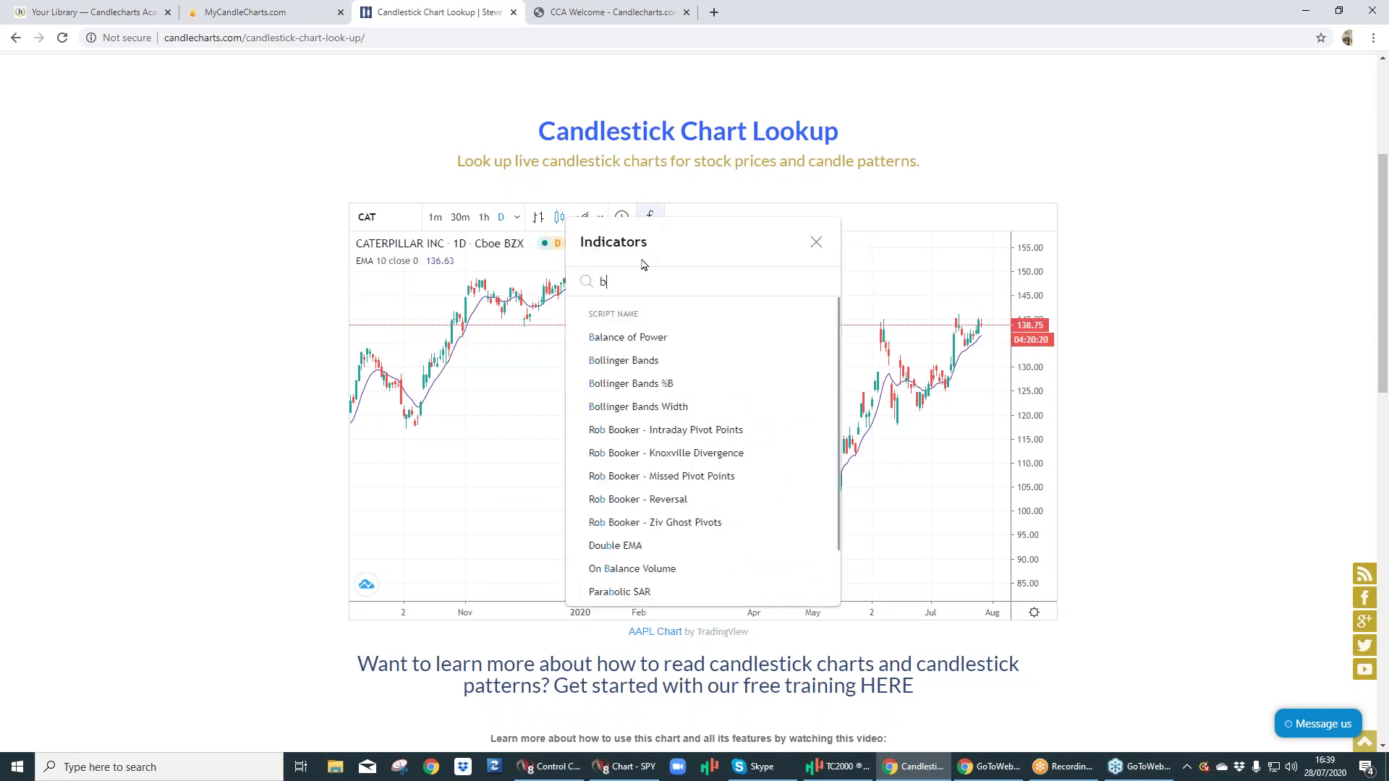
{"action": "type", "text": "ol"}
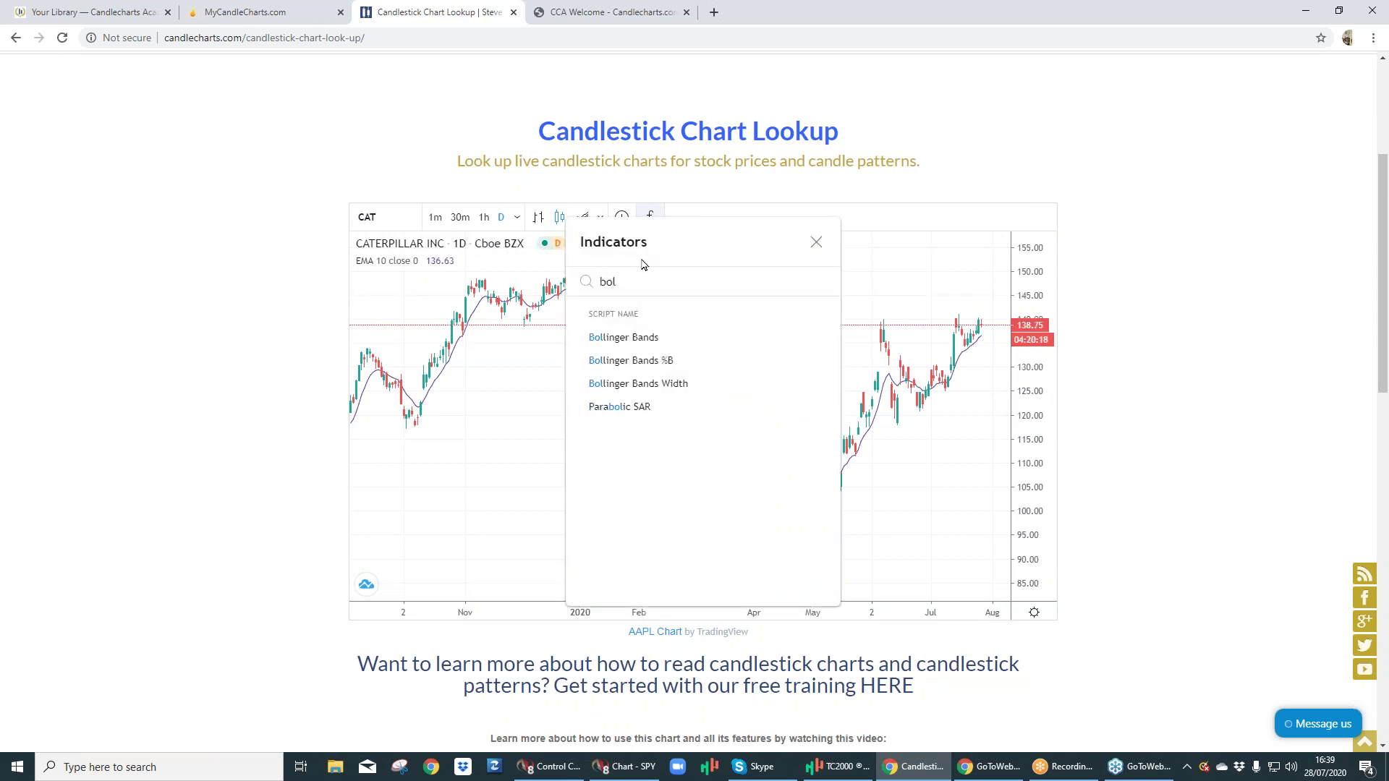
{"action": "left_click", "coordinate": [638, 337]}
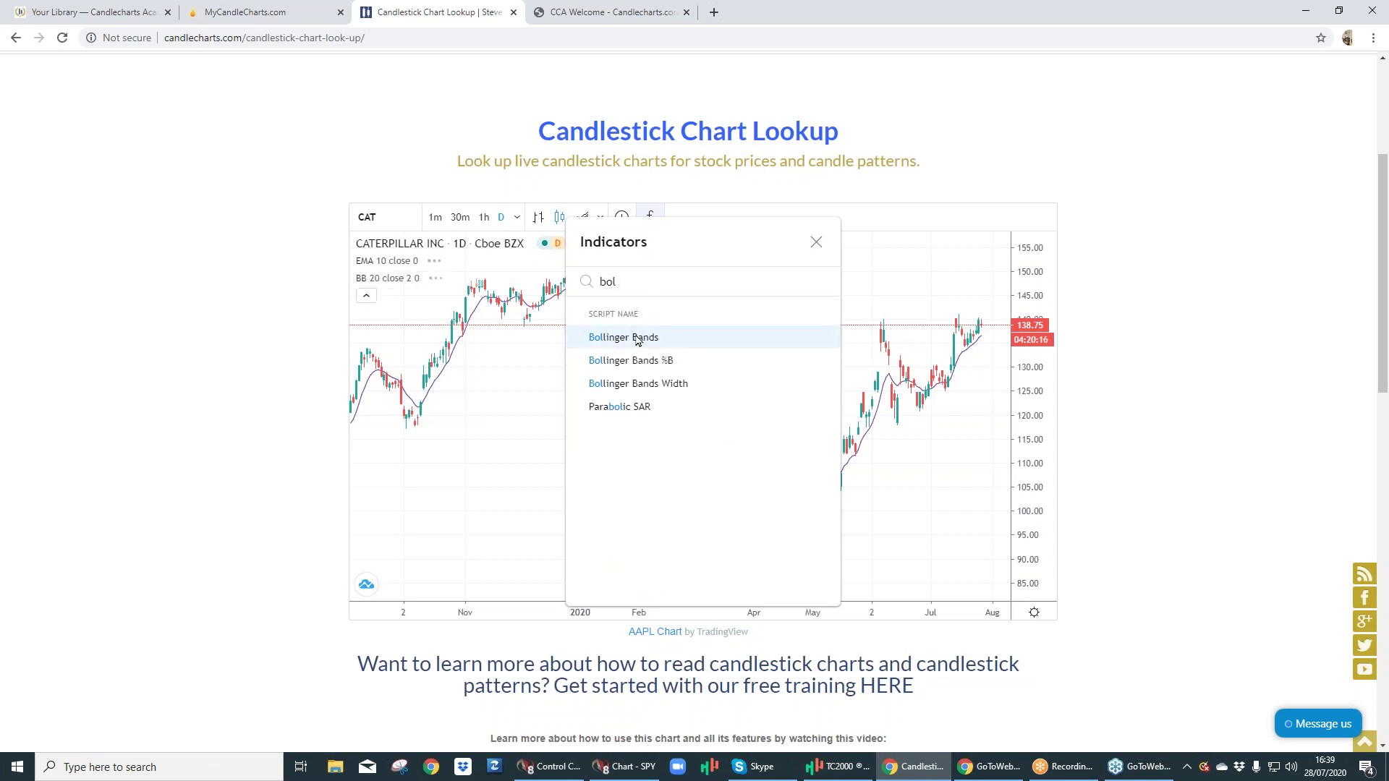
{"action": "left_click", "coordinate": [816, 242]}
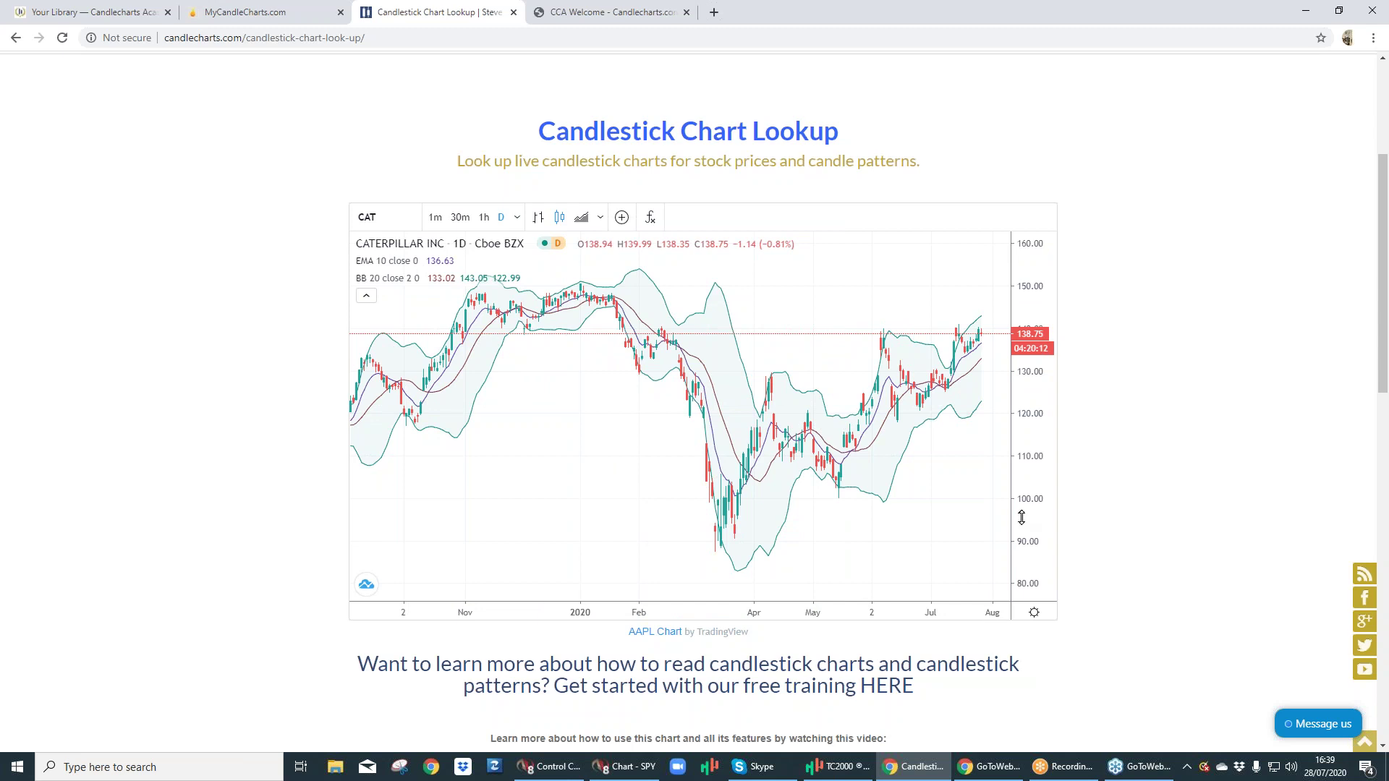
Squeeze the price scale to a wider range, then reset it to fit the candles
{"action": "left_click_drag", "start_coordinate": [1031, 426], "coordinate": [1017, 586]}
{"action": "double_click", "coordinate": [1034, 406]}
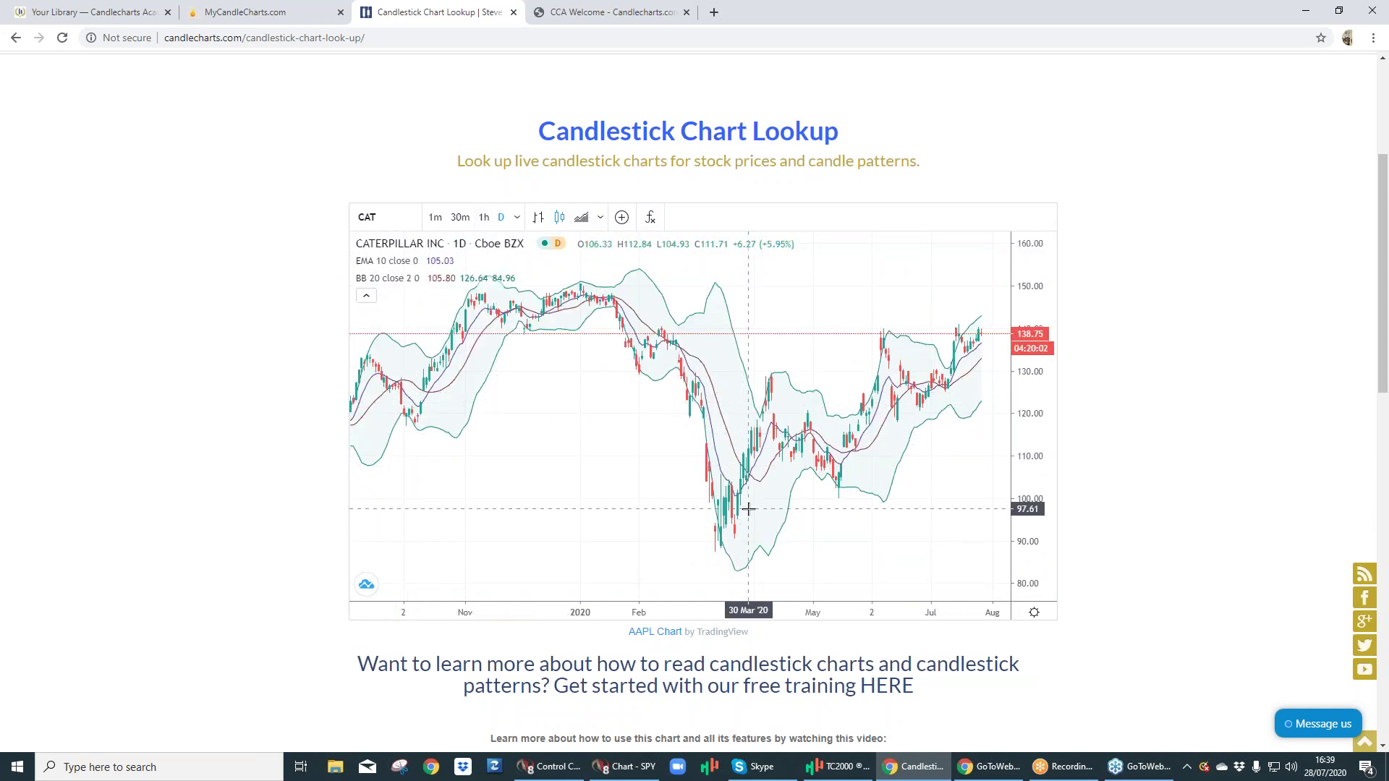
{"action": "scroll", "coordinate": [748, 509], "scroll_direction": "up", "scroll_amount": 5}
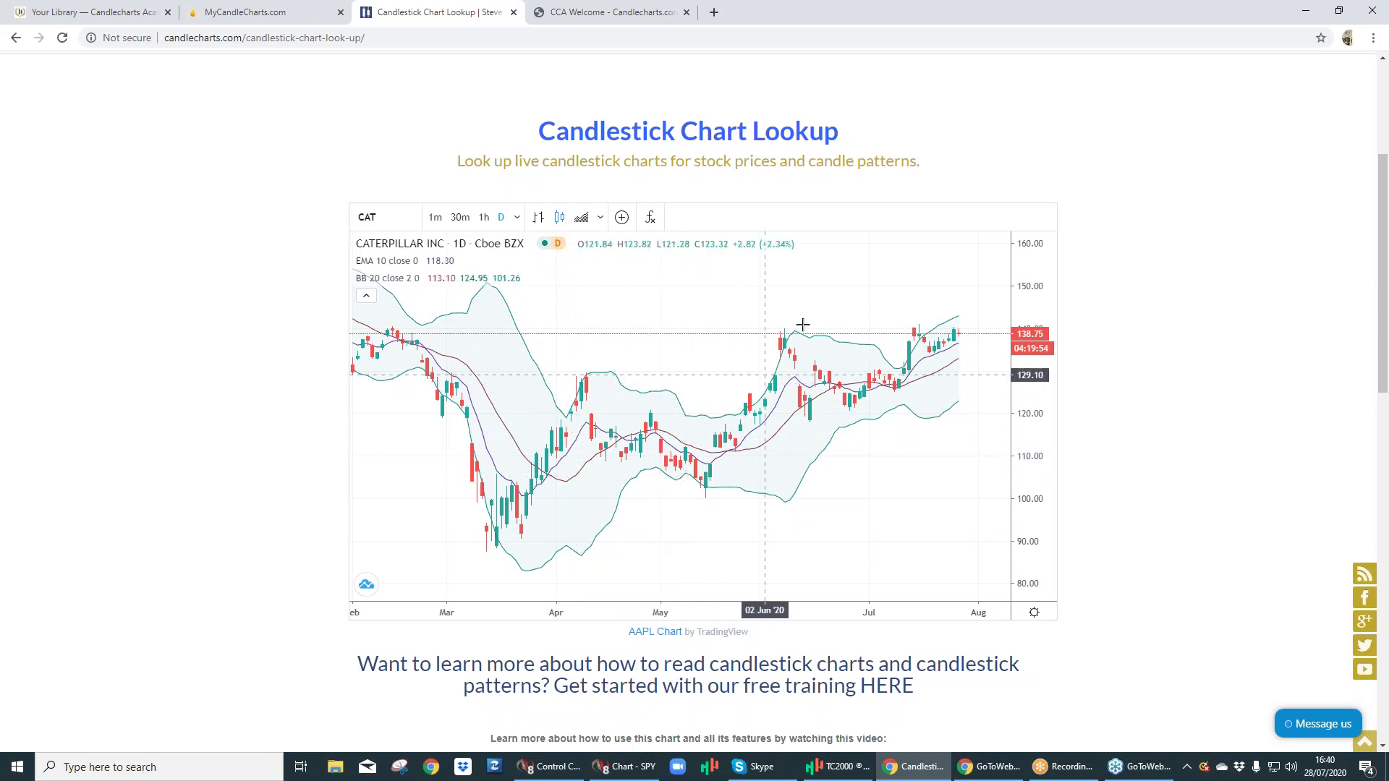
Change the Caterpillar chart interval from D to 1 hour and zoom to inspect the candles
{"action": "left_click", "coordinate": [517, 217]}
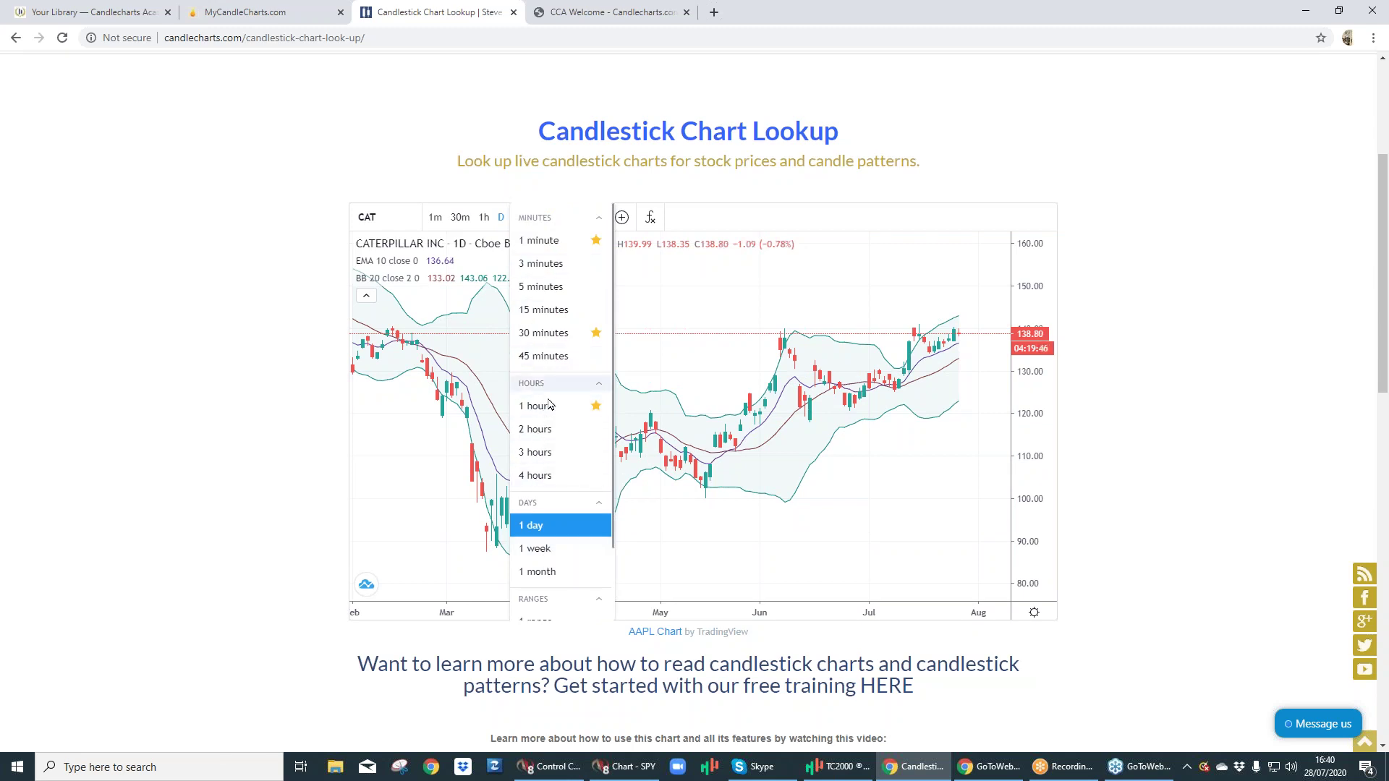
{"action": "left_click", "coordinate": [557, 403]}
{"action": "scroll", "coordinate": [732, 489], "scroll_direction": "down", "scroll_amount": 5}
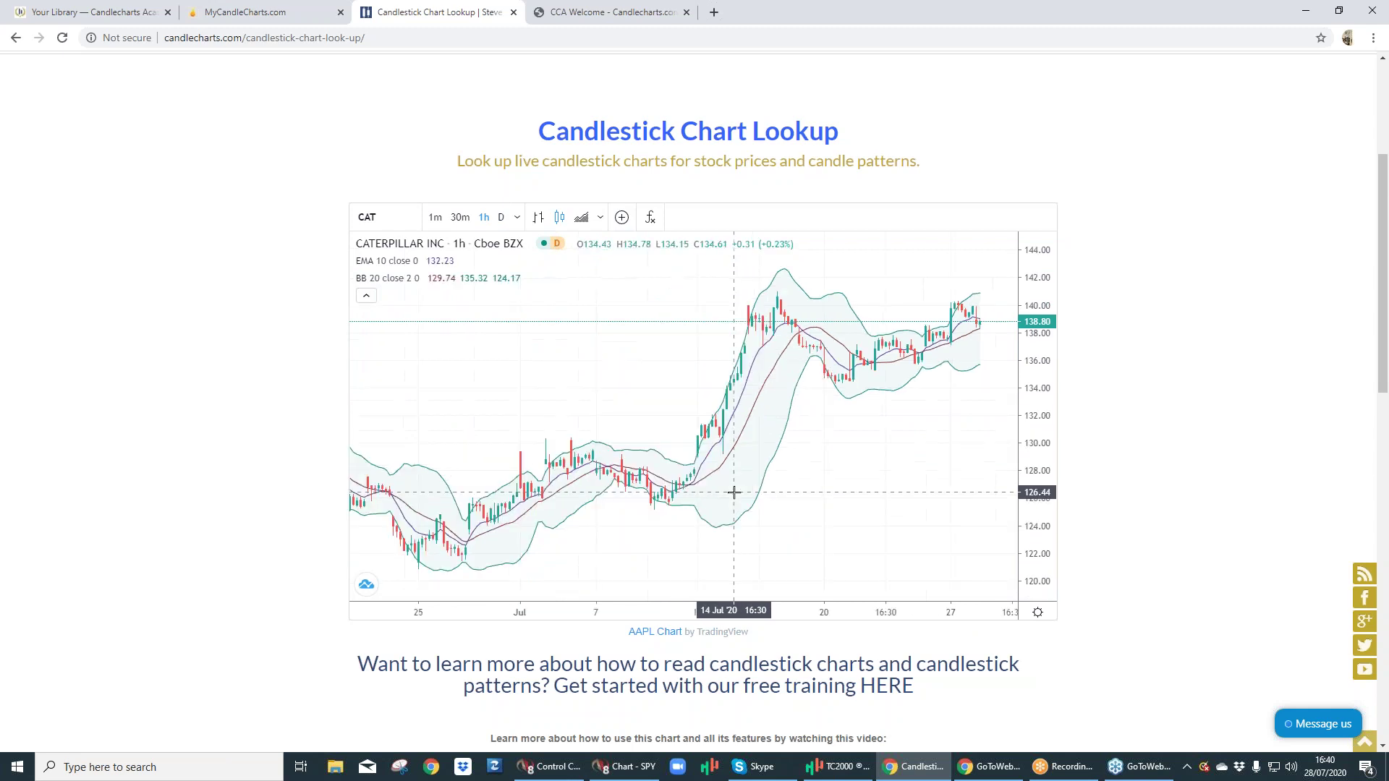
{"action": "scroll", "coordinate": [732, 490], "scroll_direction": "down", "scroll_amount": 3}
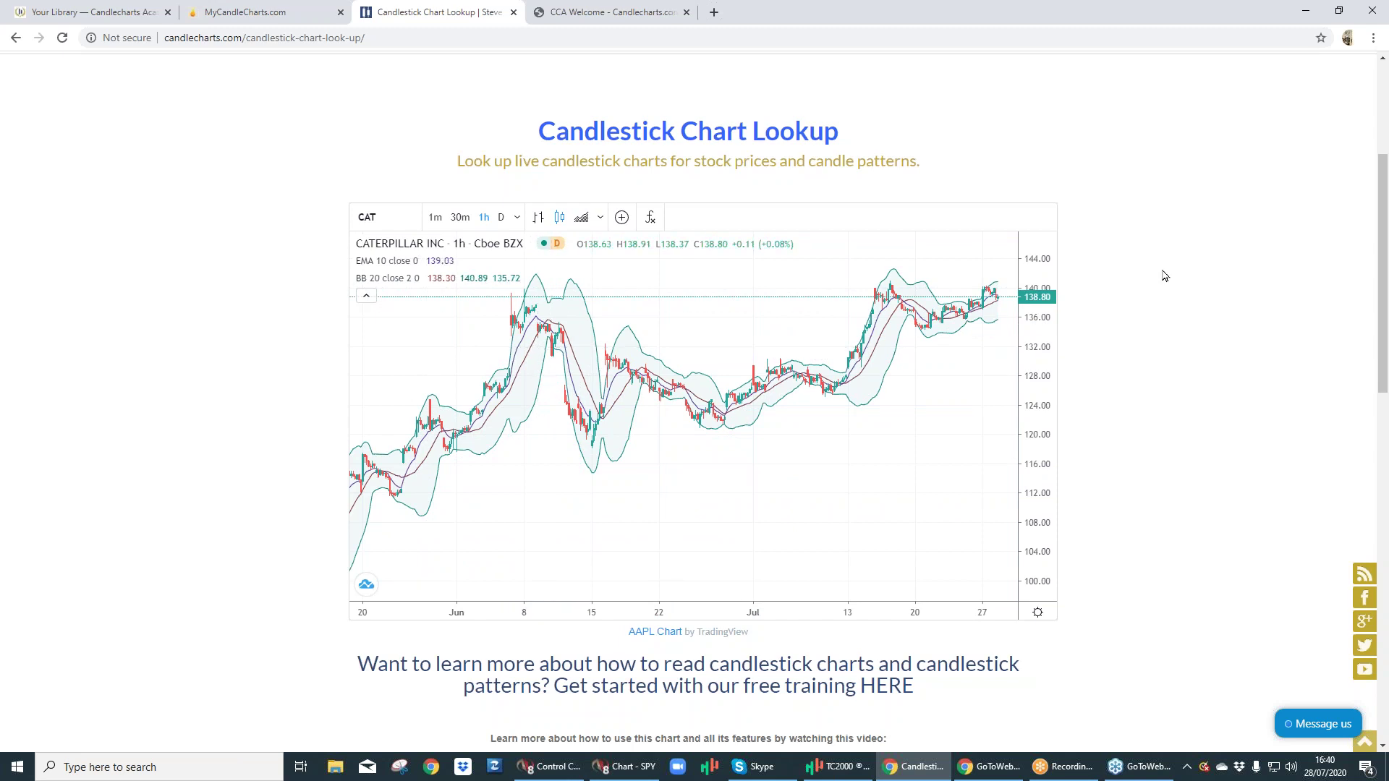
{"action": "scroll", "coordinate": [774, 398], "scroll_direction": "up", "scroll_amount": 2}
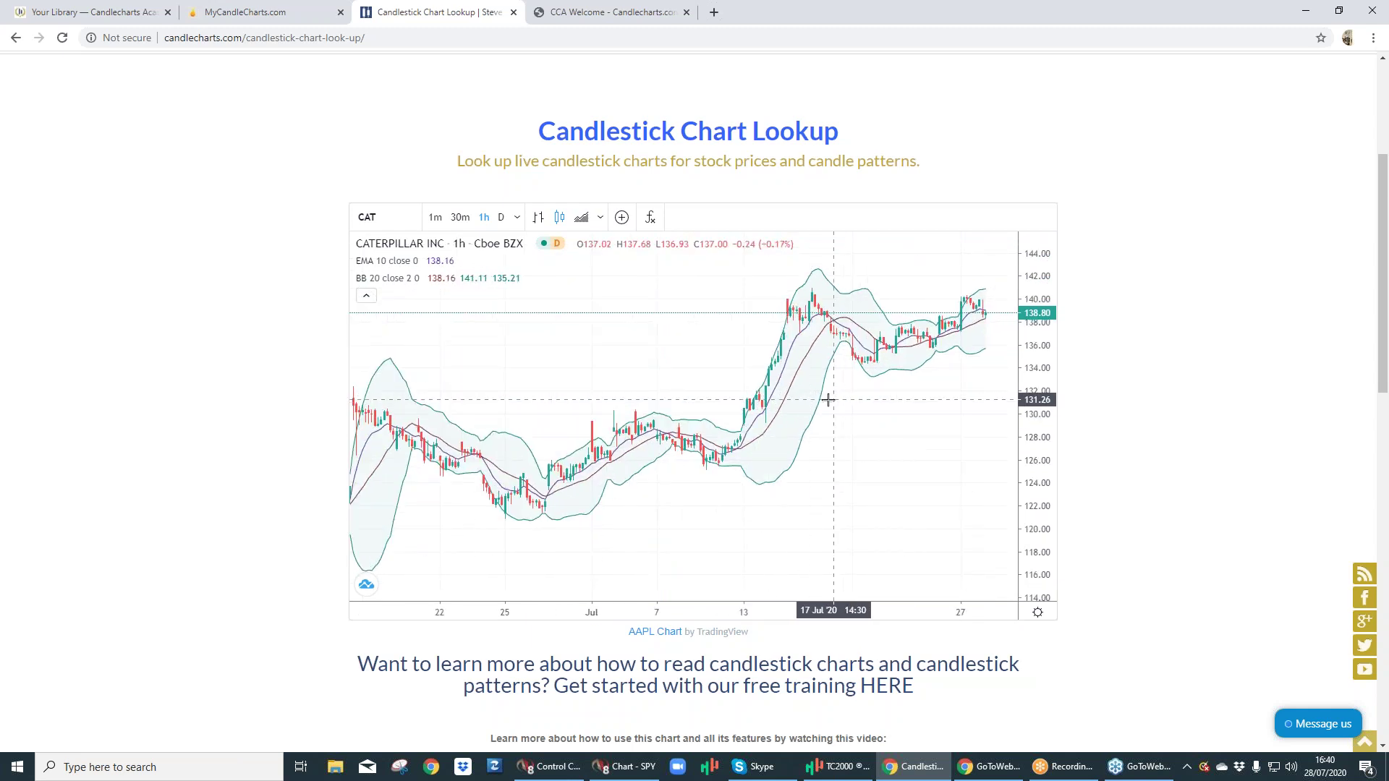
{"action": "scroll", "coordinate": [828, 399], "scroll_direction": "up", "scroll_amount": 2}
{"action": "scroll", "coordinate": [827, 400], "scroll_direction": "up", "scroll_amount": 1}
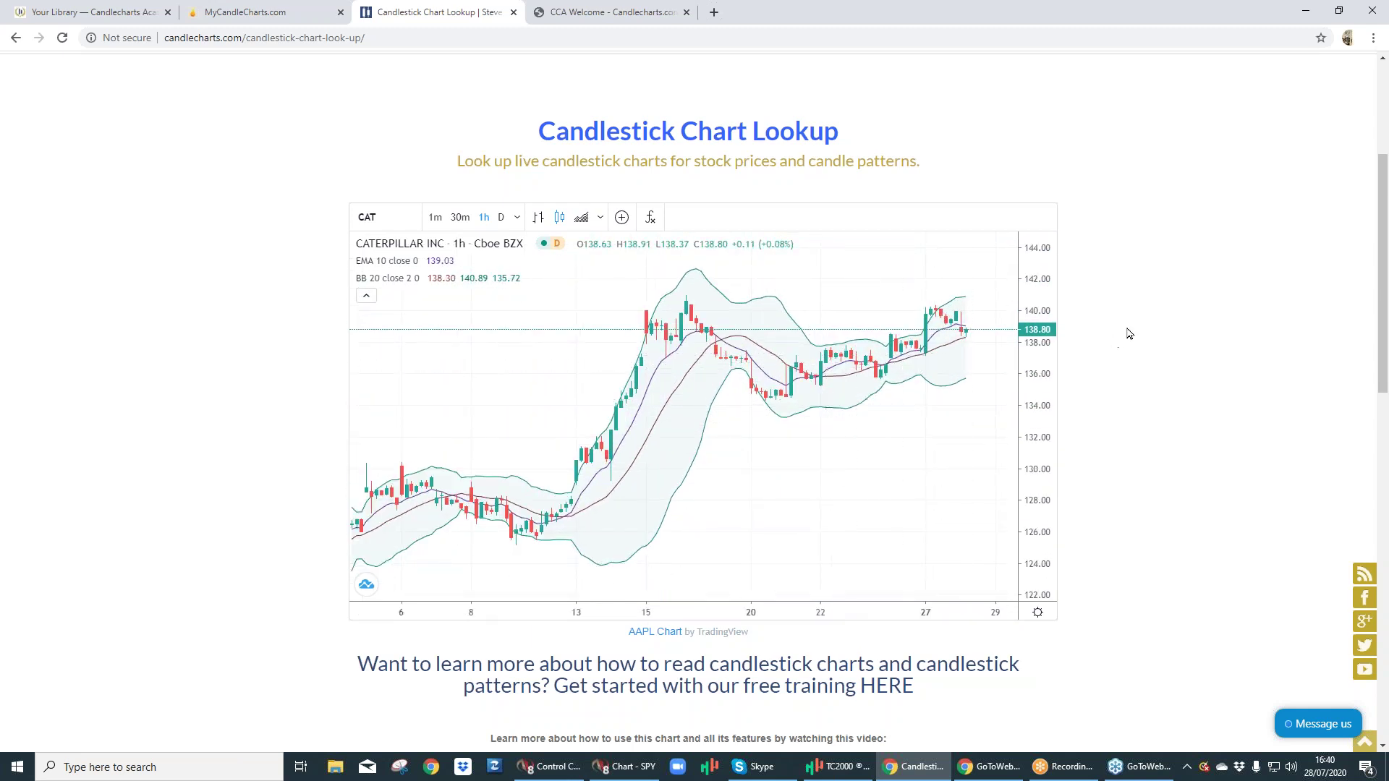
On the MyCandleCharts tab, go through Member Area and Log In with saved credentials
{"action": "left_click", "coordinate": [272, 12]}
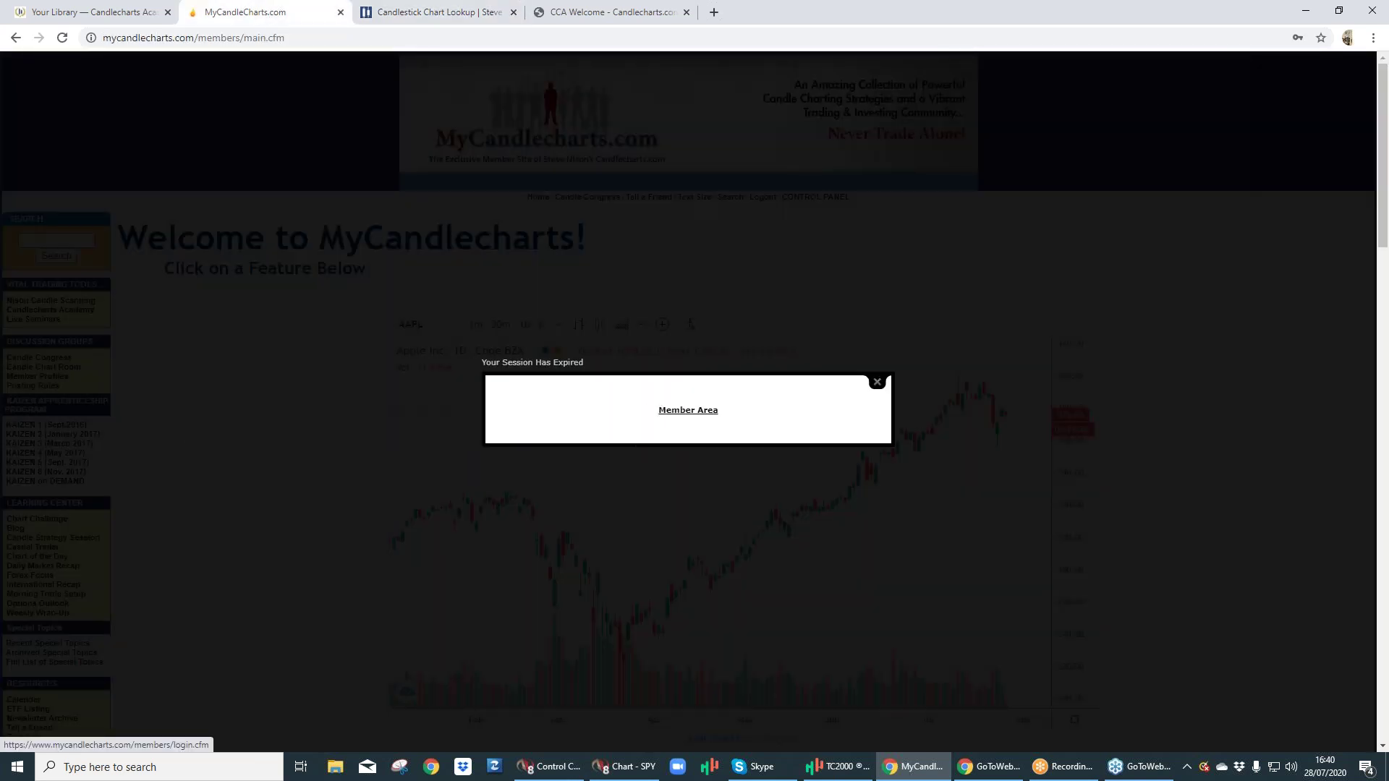
{"action": "left_click", "coordinate": [661, 410]}
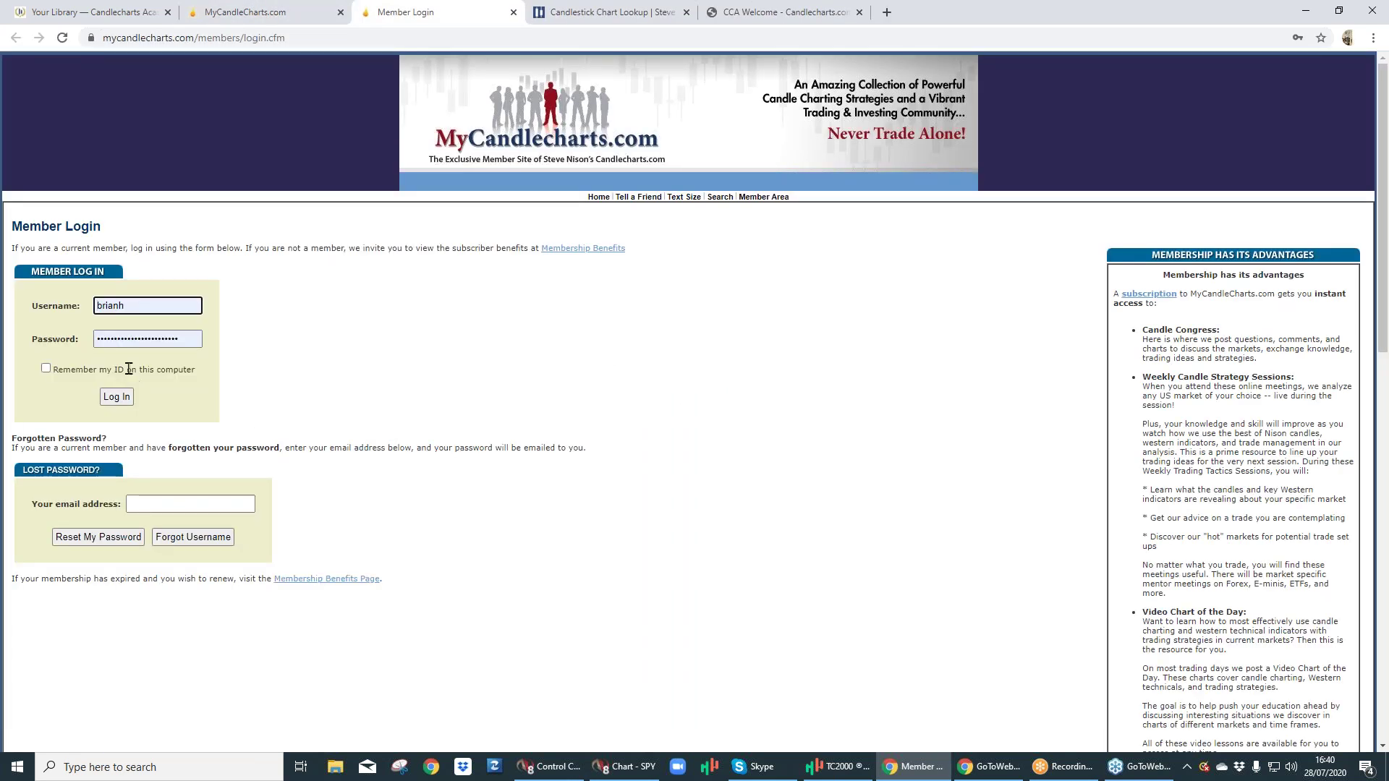
{"action": "left_click", "coordinate": [117, 396]}
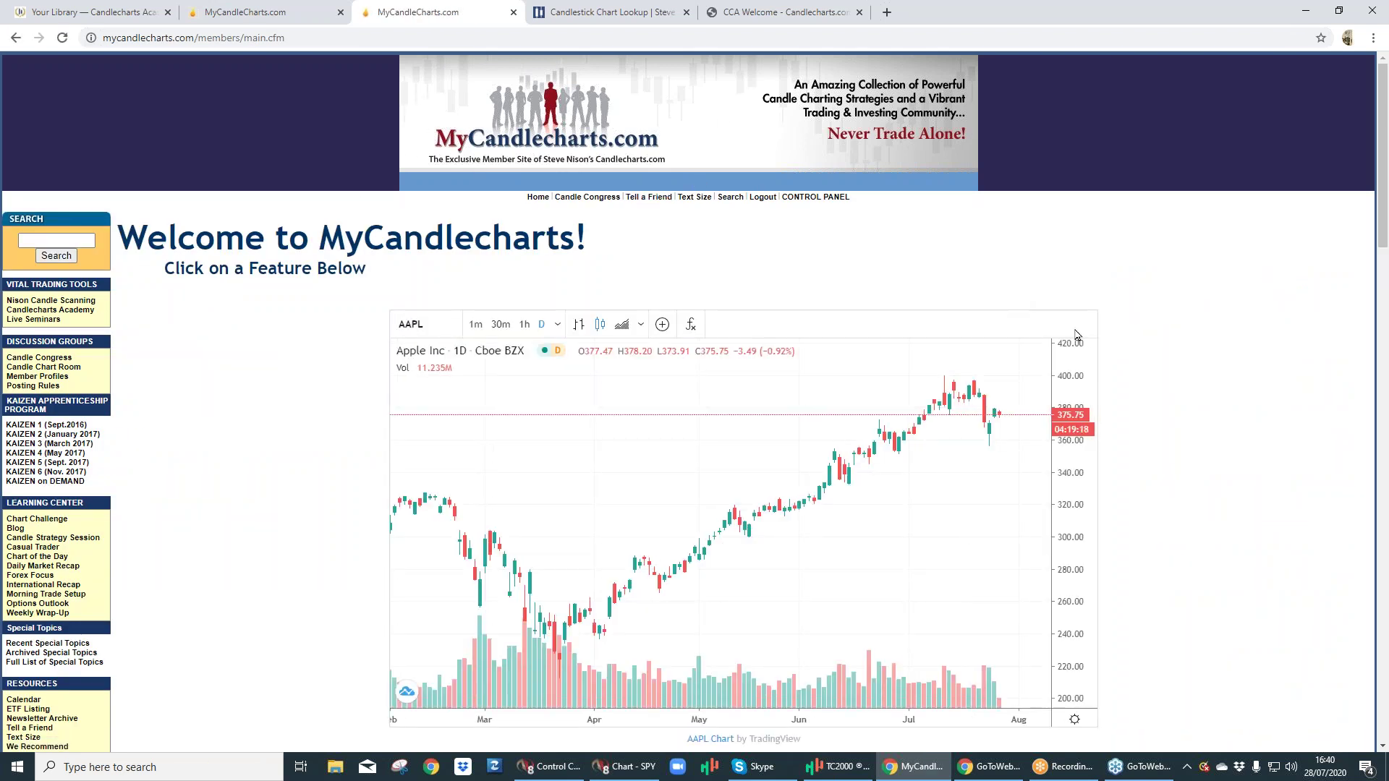
{"action": "scroll", "coordinate": [1221, 376], "scroll_direction": "down", "scroll_amount": 3}
{"action": "scroll", "coordinate": [1221, 377], "scroll_direction": "up", "scroll_amount": 3}
{"action": "scroll", "coordinate": [475, 383], "scroll_direction": "down", "scroll_amount": 10}
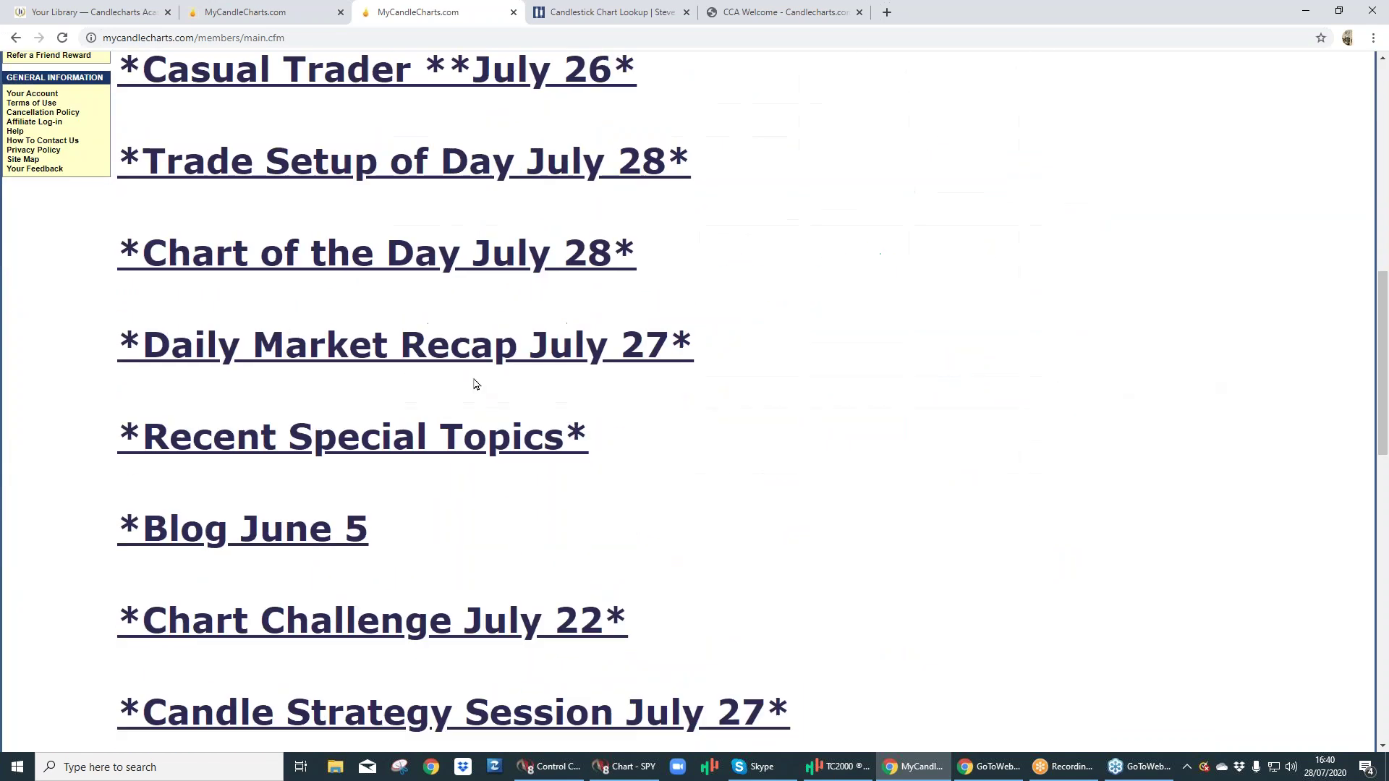
{"action": "scroll", "coordinate": [396, 239], "scroll_direction": "up", "scroll_amount": 3}
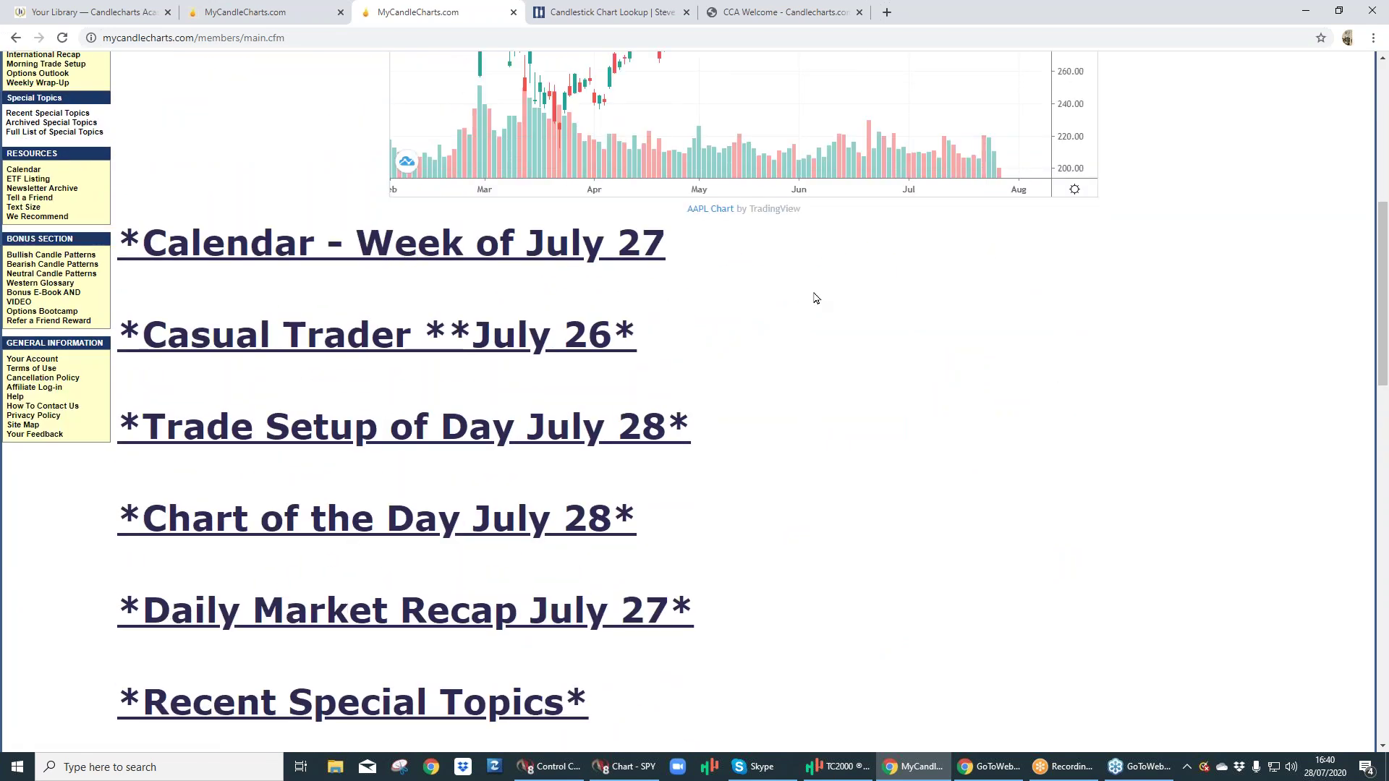
{"action": "scroll", "coordinate": [815, 298], "scroll_direction": "down", "scroll_amount": 6}
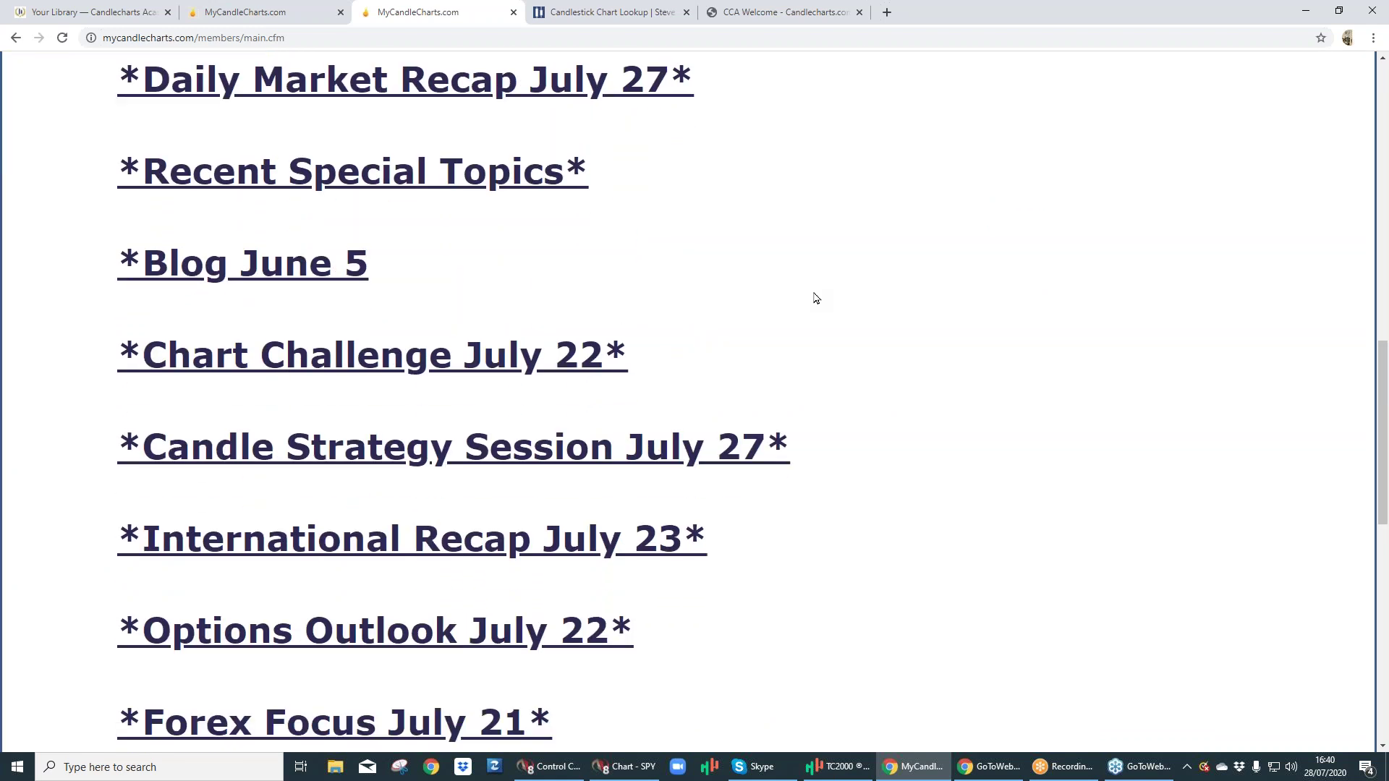
{"action": "scroll", "coordinate": [815, 298], "scroll_direction": "down", "scroll_amount": 3}
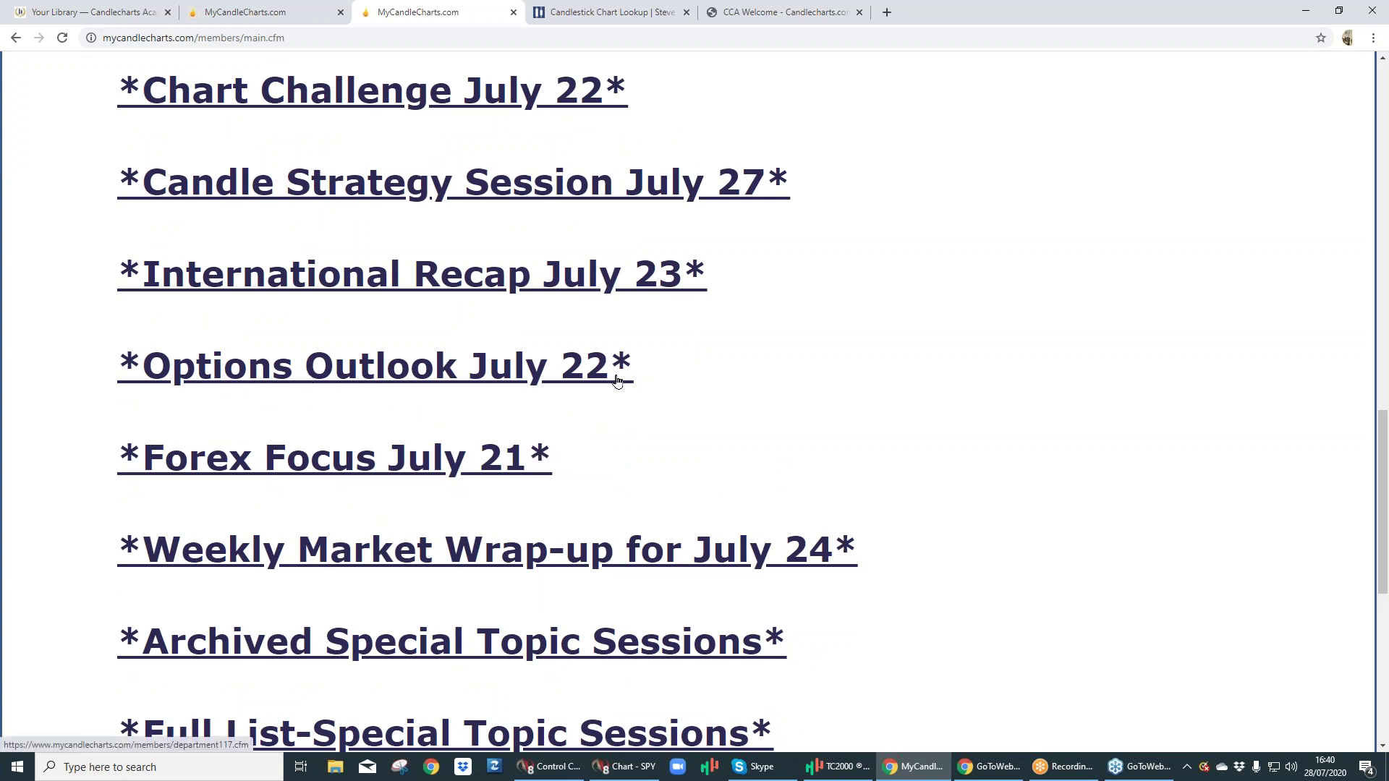
{"action": "scroll", "coordinate": [722, 391], "scroll_direction": "up", "scroll_amount": 4}
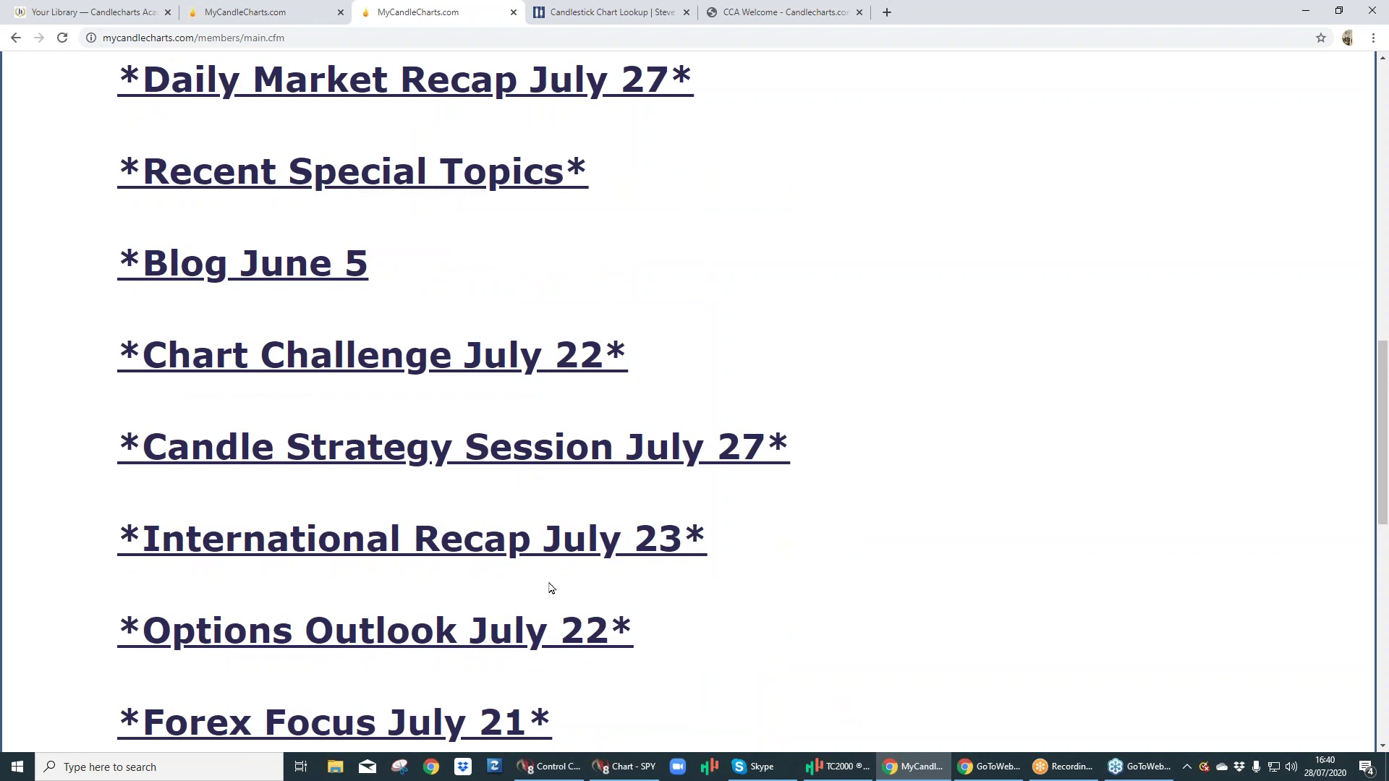
{"action": "scroll", "coordinate": [579, 550], "scroll_direction": "up", "scroll_amount": 1}
{"action": "scroll", "coordinate": [599, 515], "scroll_direction": "up", "scroll_amount": 3}
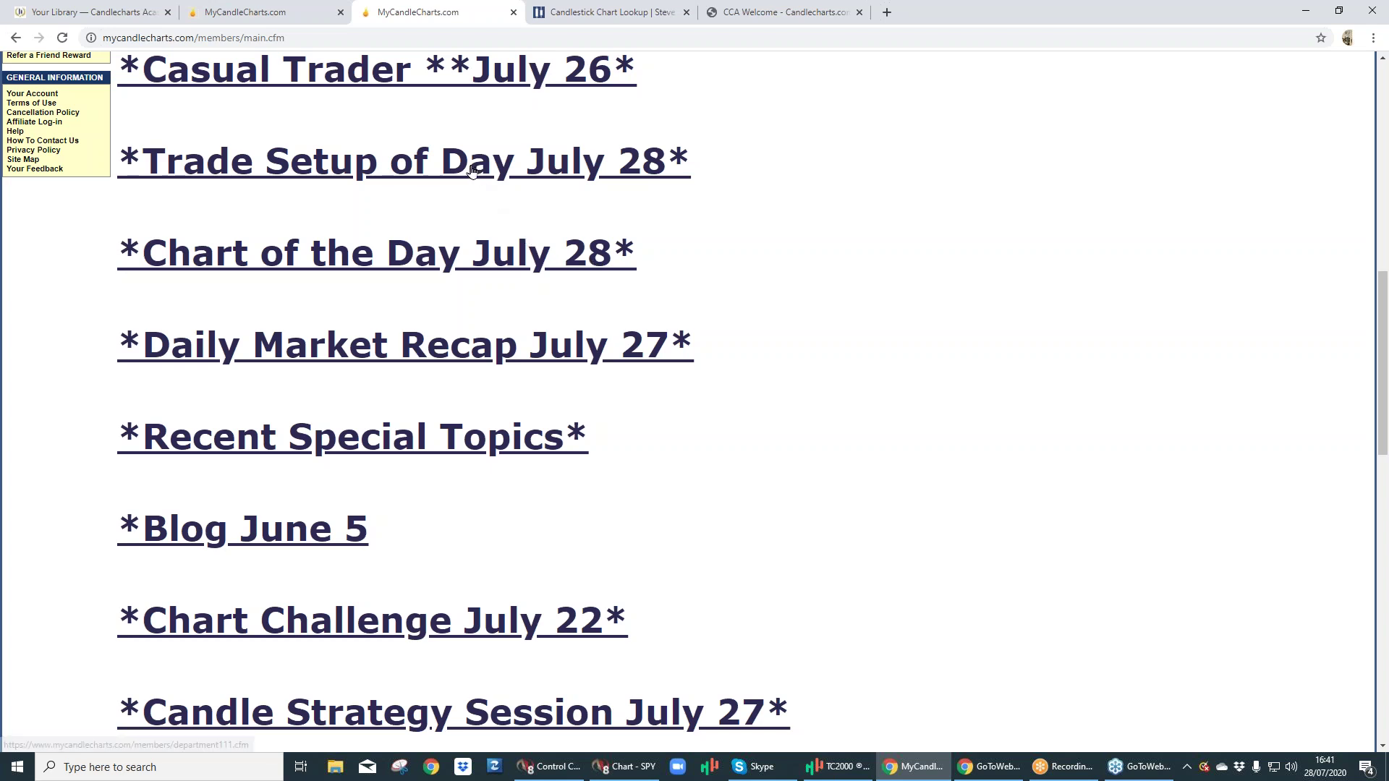
{"action": "scroll", "coordinate": [1186, 673], "scroll_direction": "up", "scroll_amount": 10}
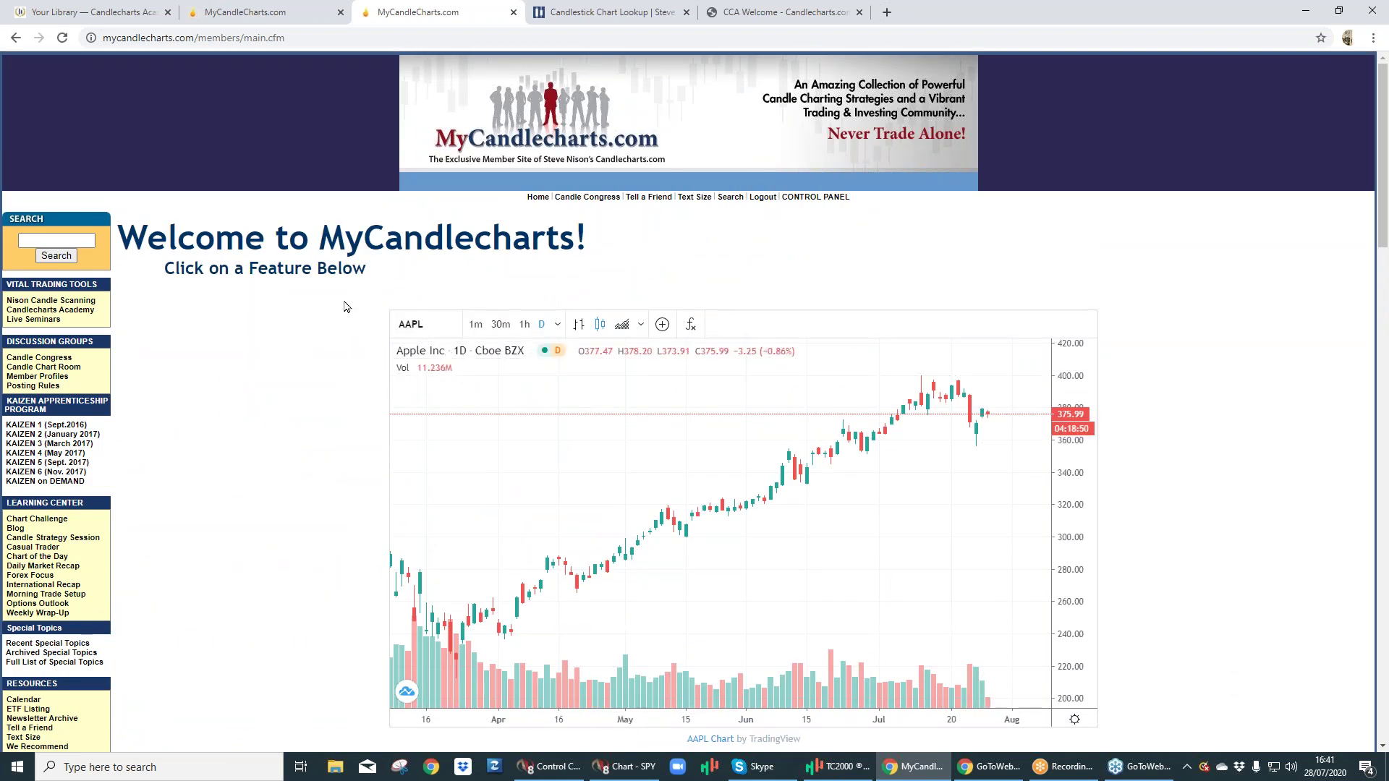
{"action": "left_click", "coordinate": [116, 16]}
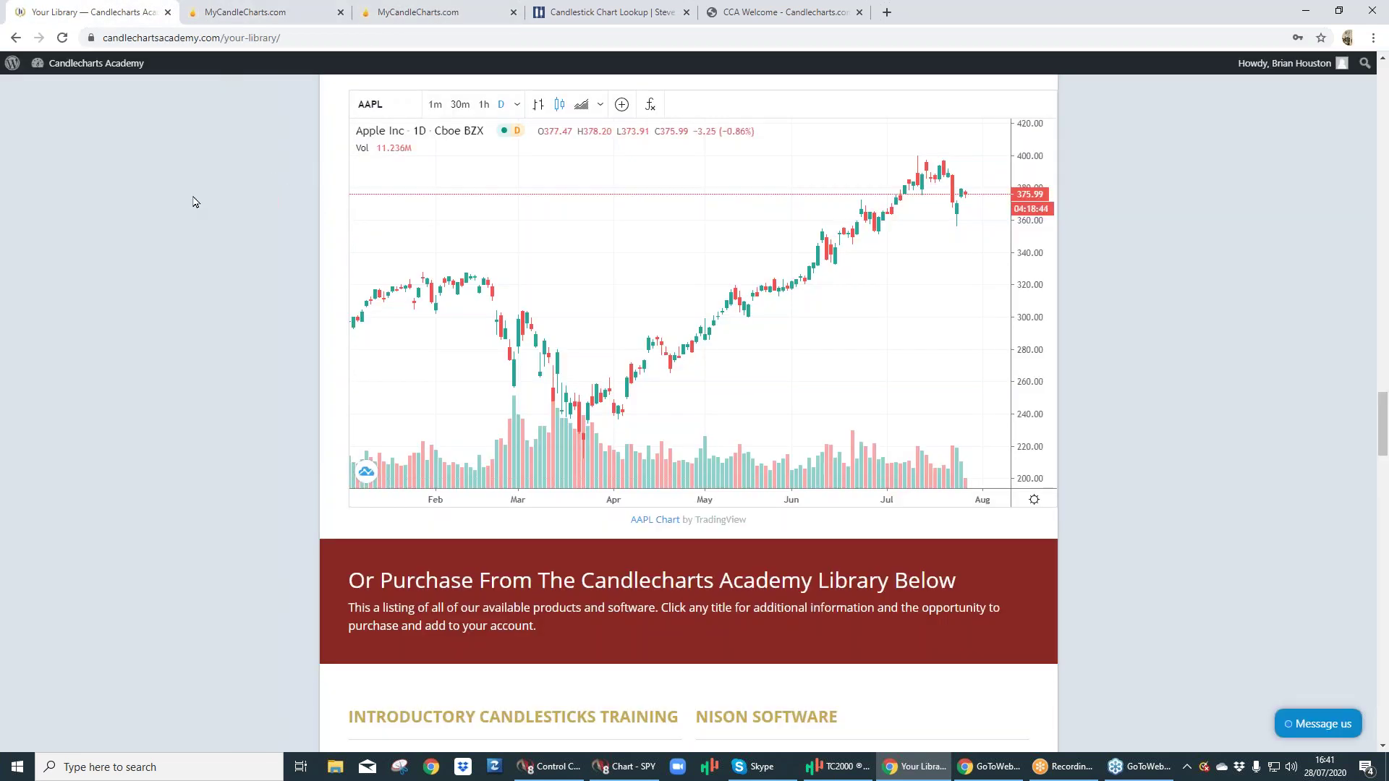
{"action": "scroll", "coordinate": [1180, 412], "scroll_direction": "up", "scroll_amount": 20}
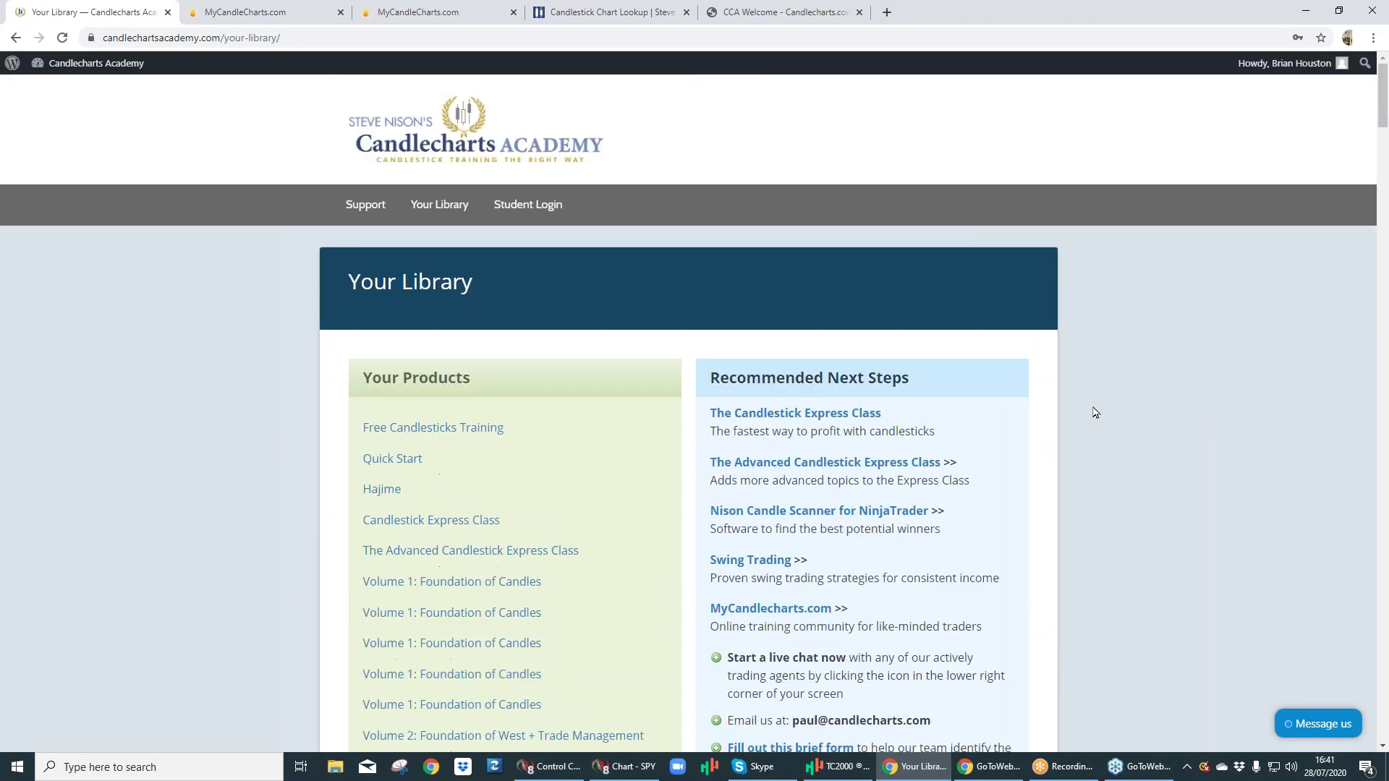
{"action": "scroll", "coordinate": [434, 449], "scroll_direction": "down", "scroll_amount": 20}
{"action": "scroll", "coordinate": [434, 449], "scroll_direction": "down", "scroll_amount": 20}
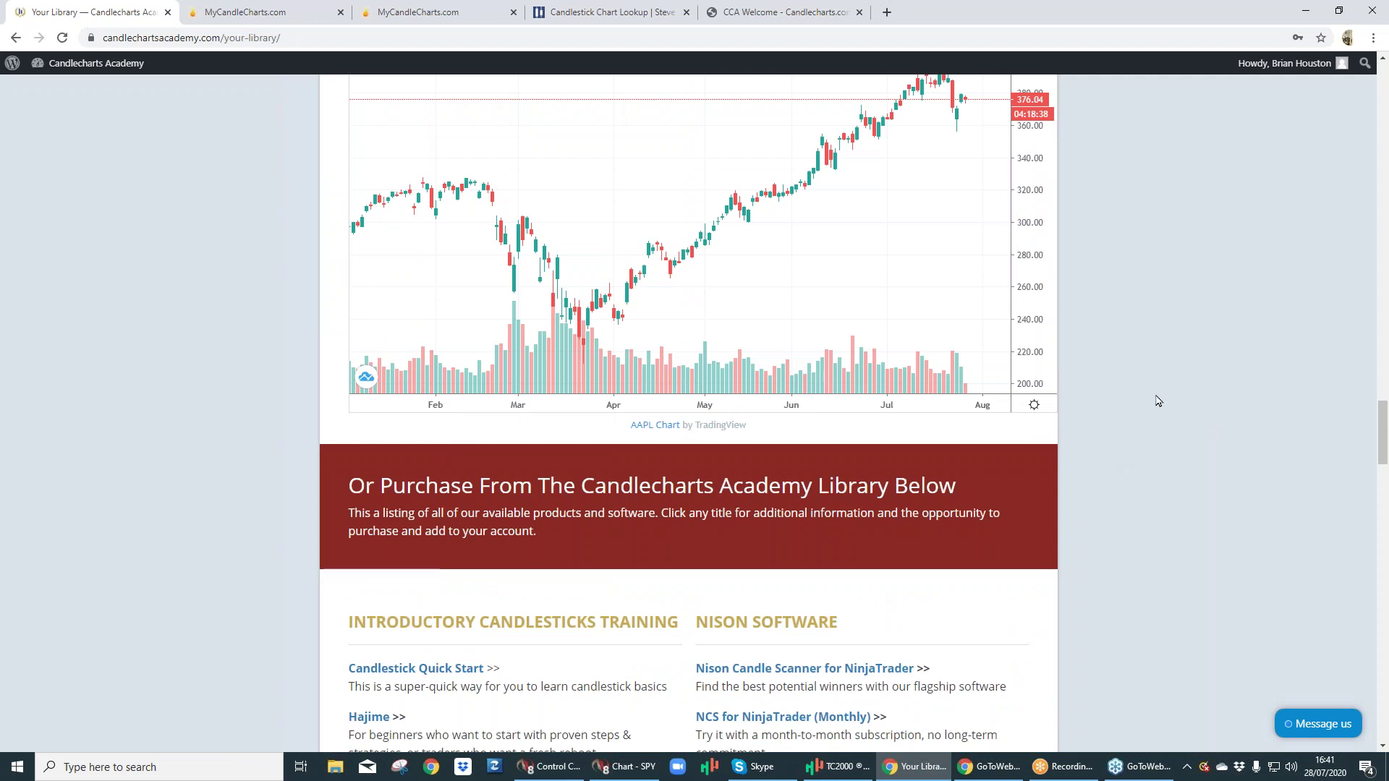
{"action": "scroll", "coordinate": [1158, 401], "scroll_direction": "up", "scroll_amount": 3}
{"action": "scroll", "coordinate": [1064, 506], "scroll_direction": "down", "scroll_amount": 3}
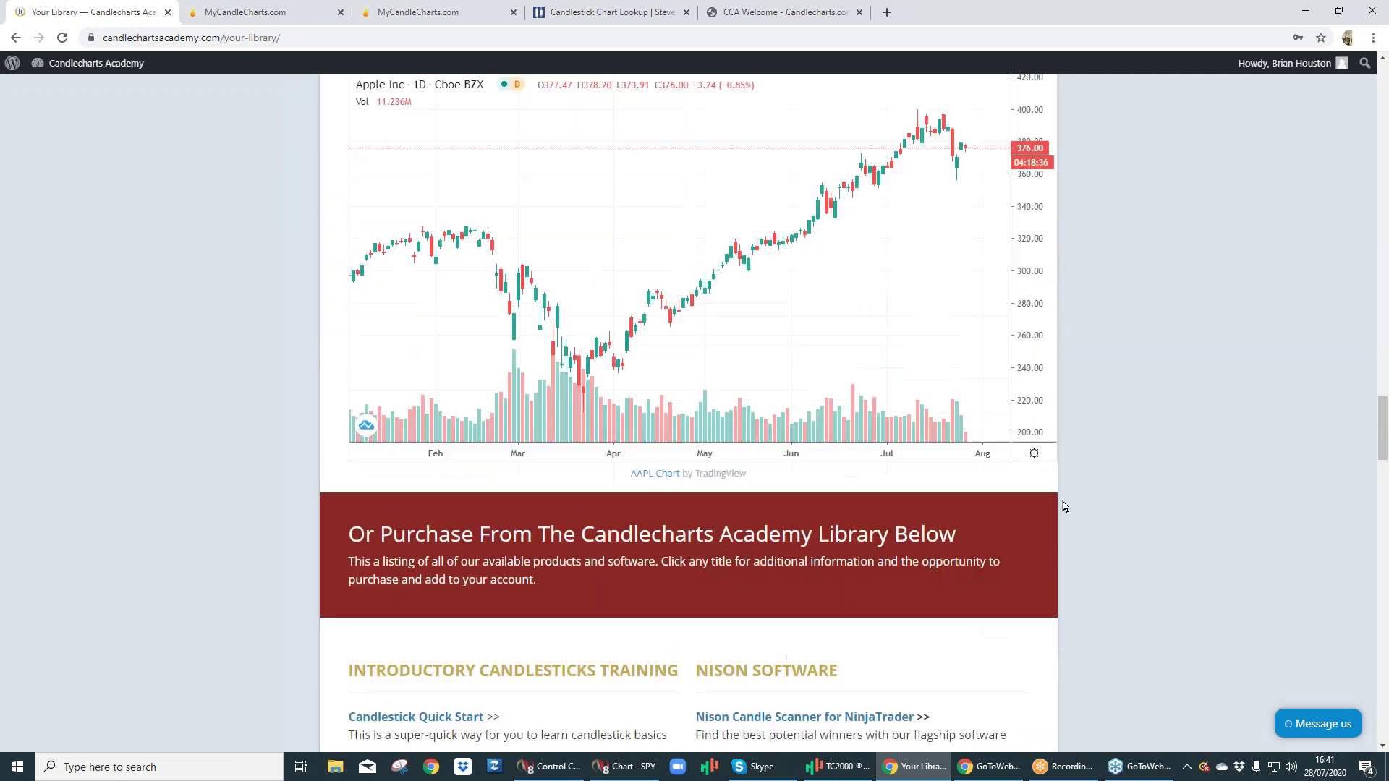
{"action": "scroll", "coordinate": [1035, 492], "scroll_direction": "down", "scroll_amount": 8}
{"action": "scroll", "coordinate": [648, 332], "scroll_direction": "up", "scroll_amount": 4}
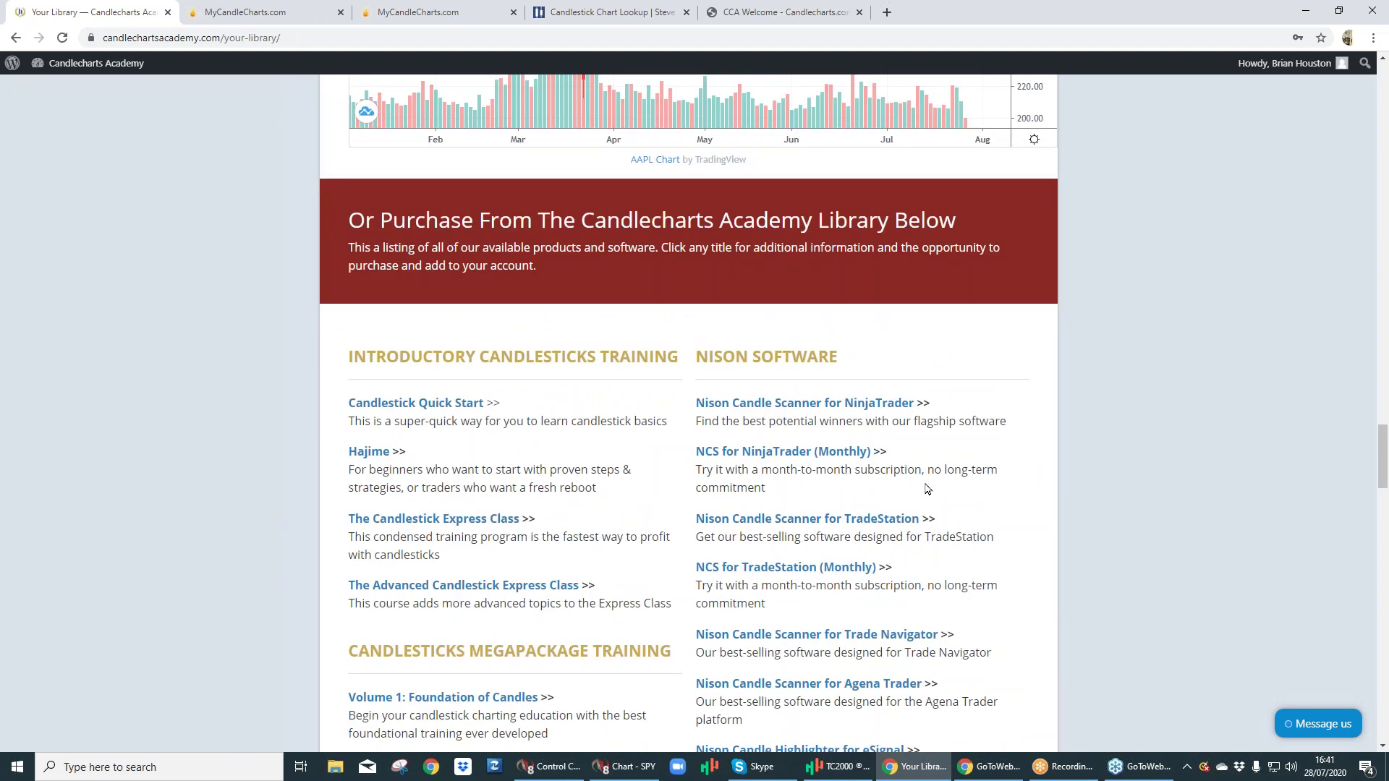
{"action": "scroll", "coordinate": [926, 489], "scroll_direction": "down", "scroll_amount": 11}
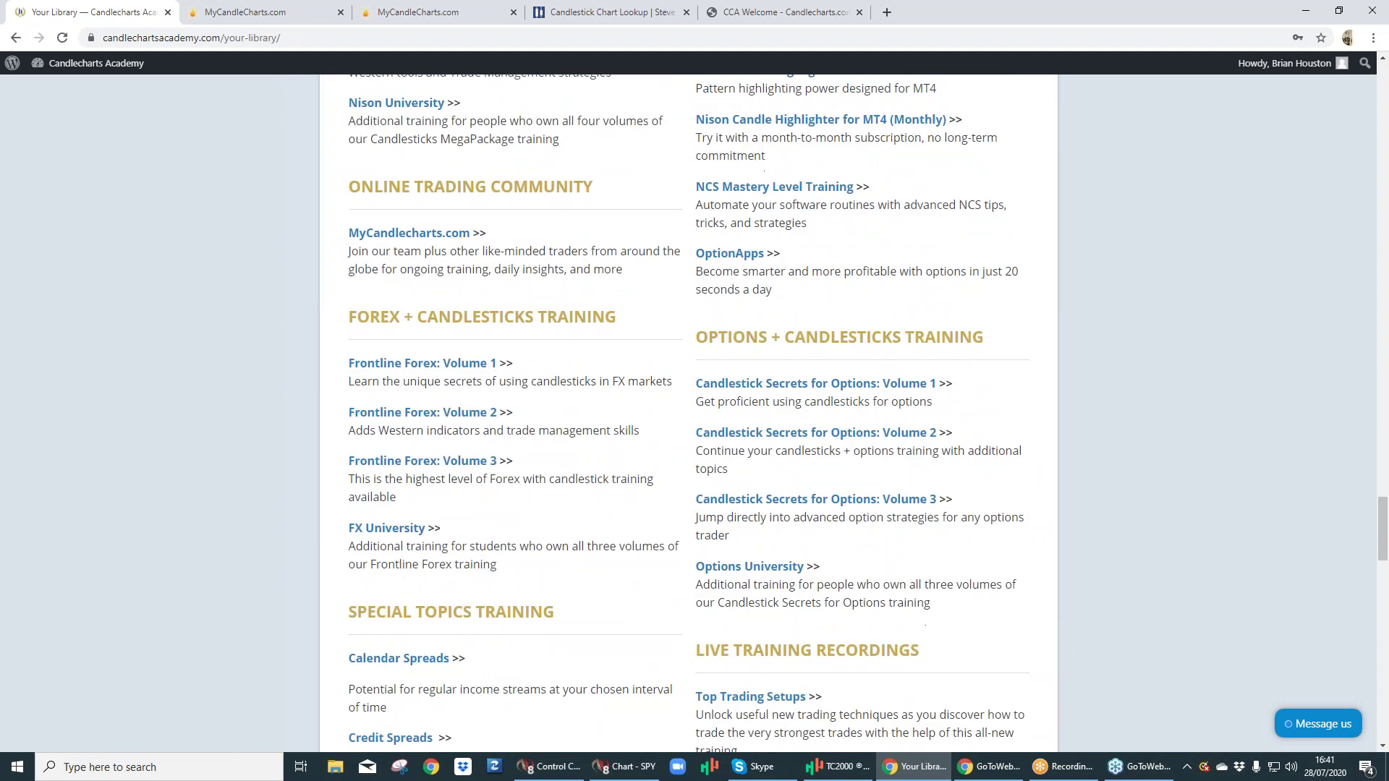
{"action": "scroll", "coordinate": [688, 413], "scroll_direction": "down", "scroll_amount": 13}
{"action": "scroll", "coordinate": [1122, 543], "scroll_direction": "up", "scroll_amount": 20}
{"action": "scroll", "coordinate": [1234, 437], "scroll_direction": "up", "scroll_amount": 4}
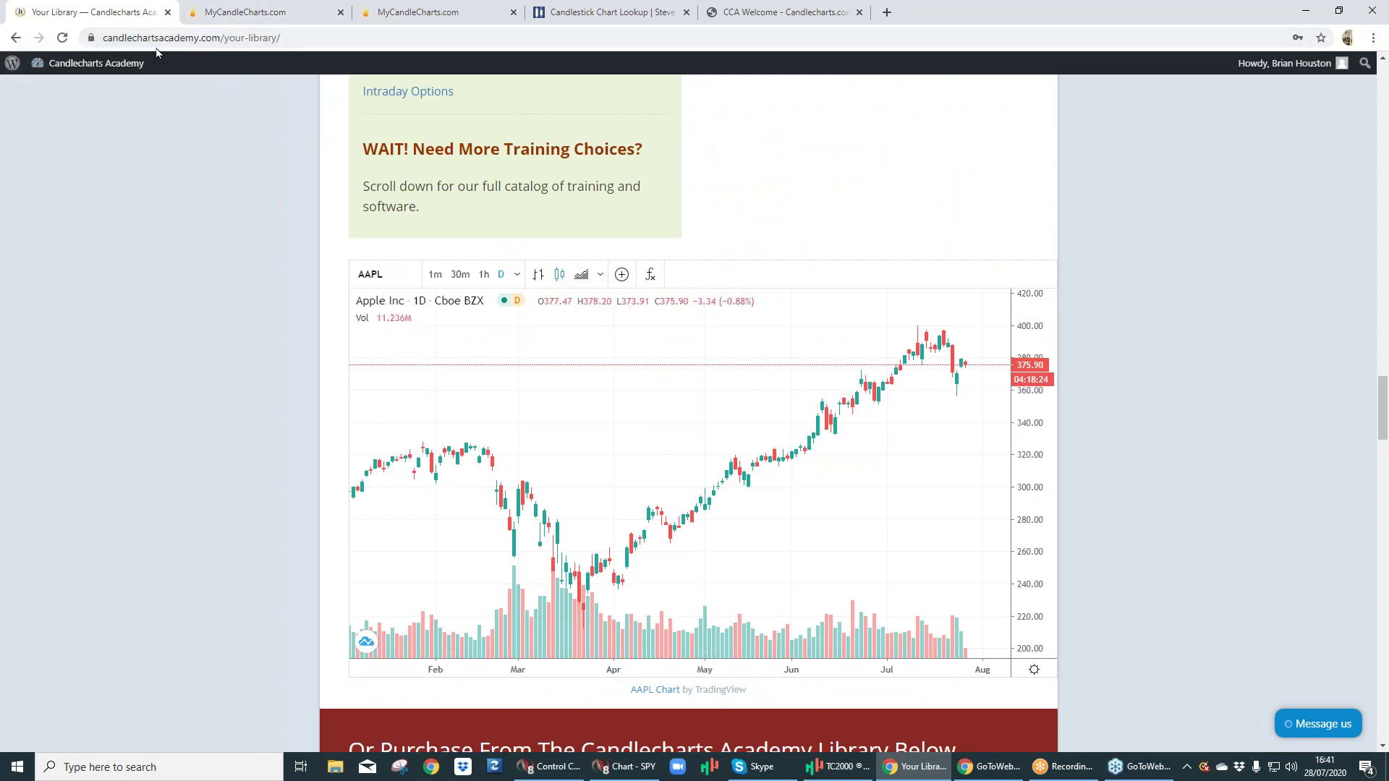
Cycle through the MyCandleCharts, Chart Lookup and CCA Welcome tabs, highlighting the WELCOME heading
{"action": "left_click", "coordinate": [260, 15]}
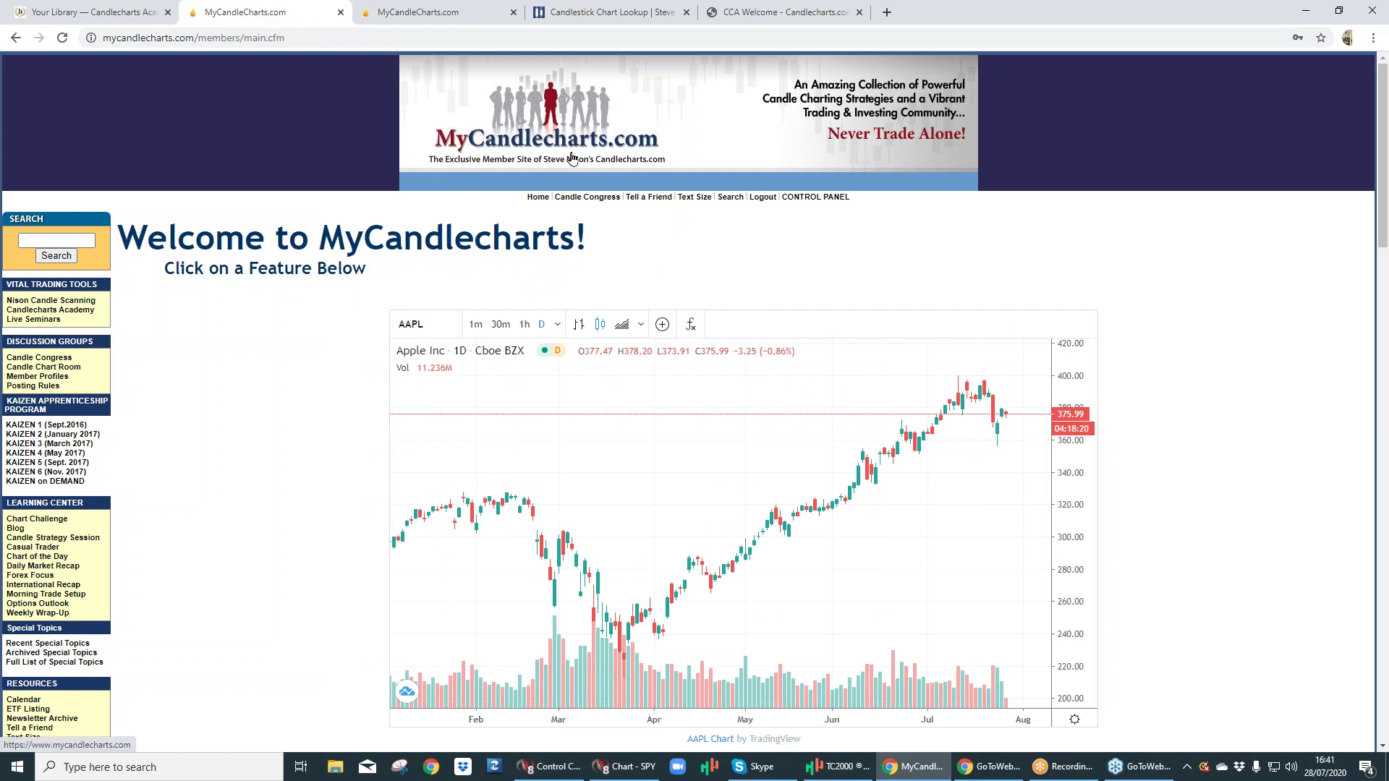
{"action": "left_click", "coordinate": [439, 11]}
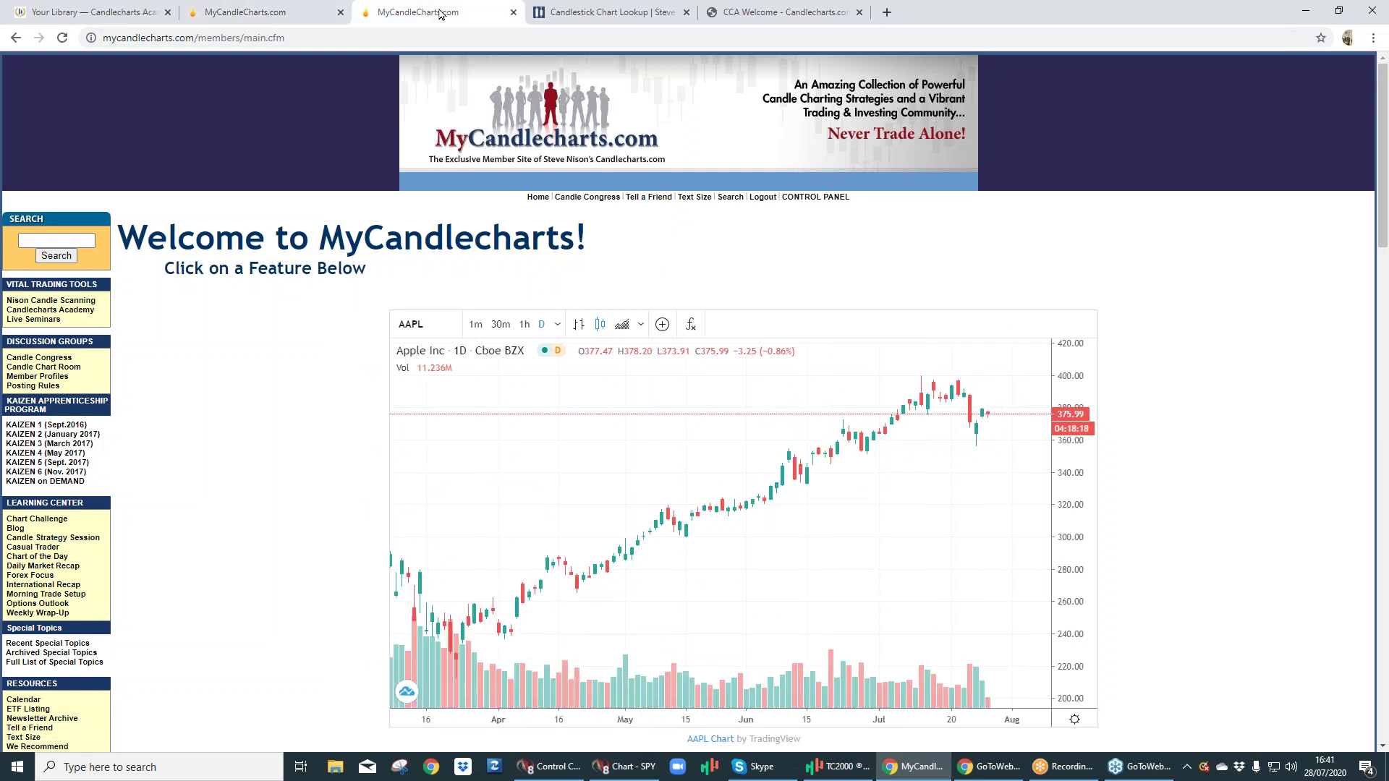
{"action": "left_click", "coordinate": [579, 15]}
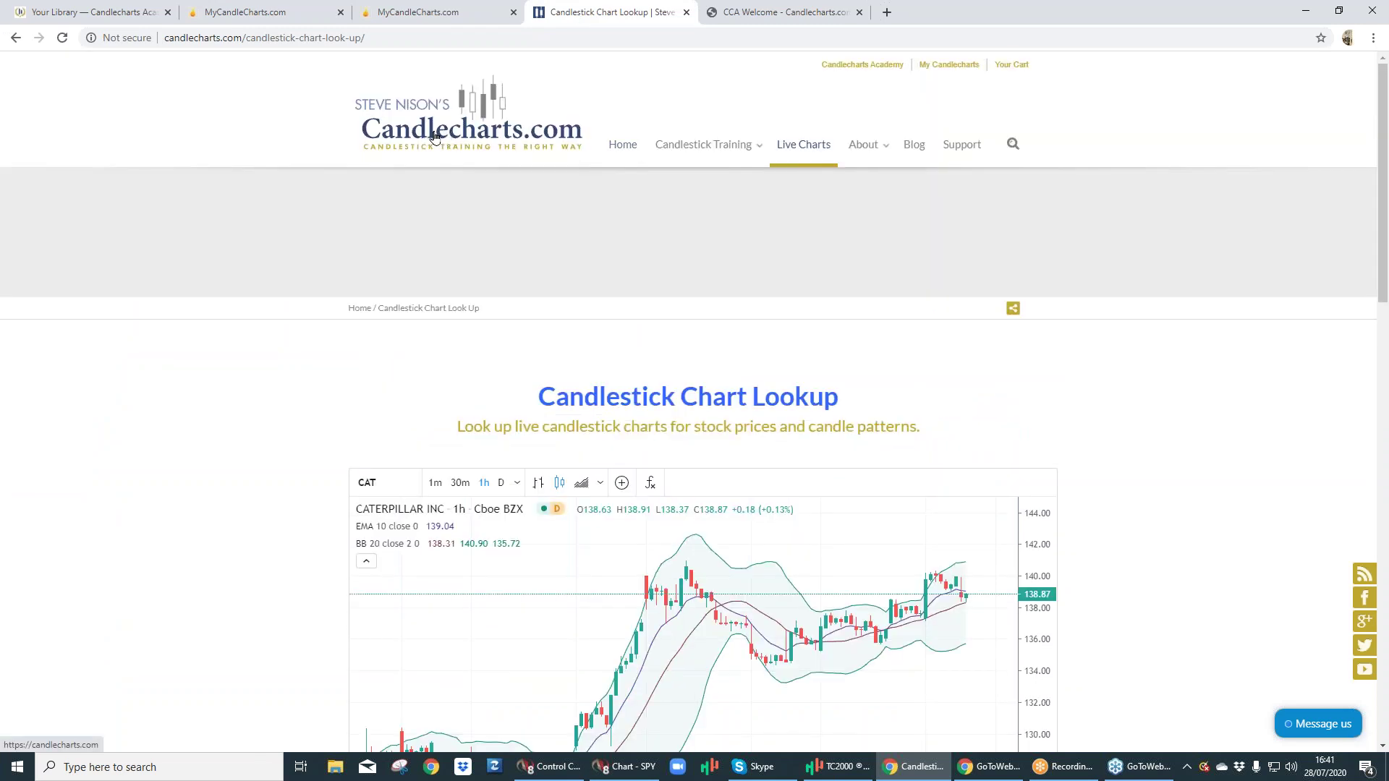
{"action": "left_click", "coordinate": [761, 14]}
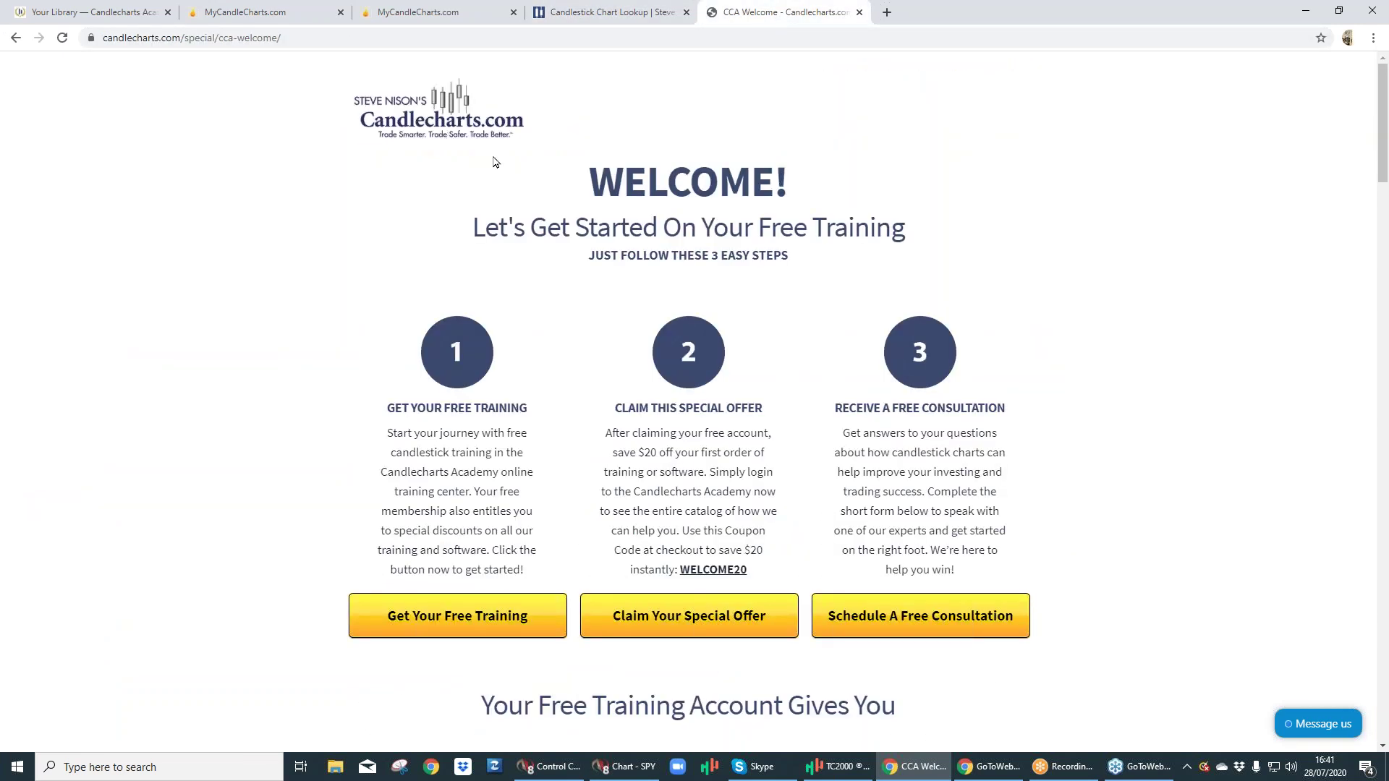
{"action": "left_click_drag", "start_coordinate": [593, 174], "coordinate": [769, 177]}
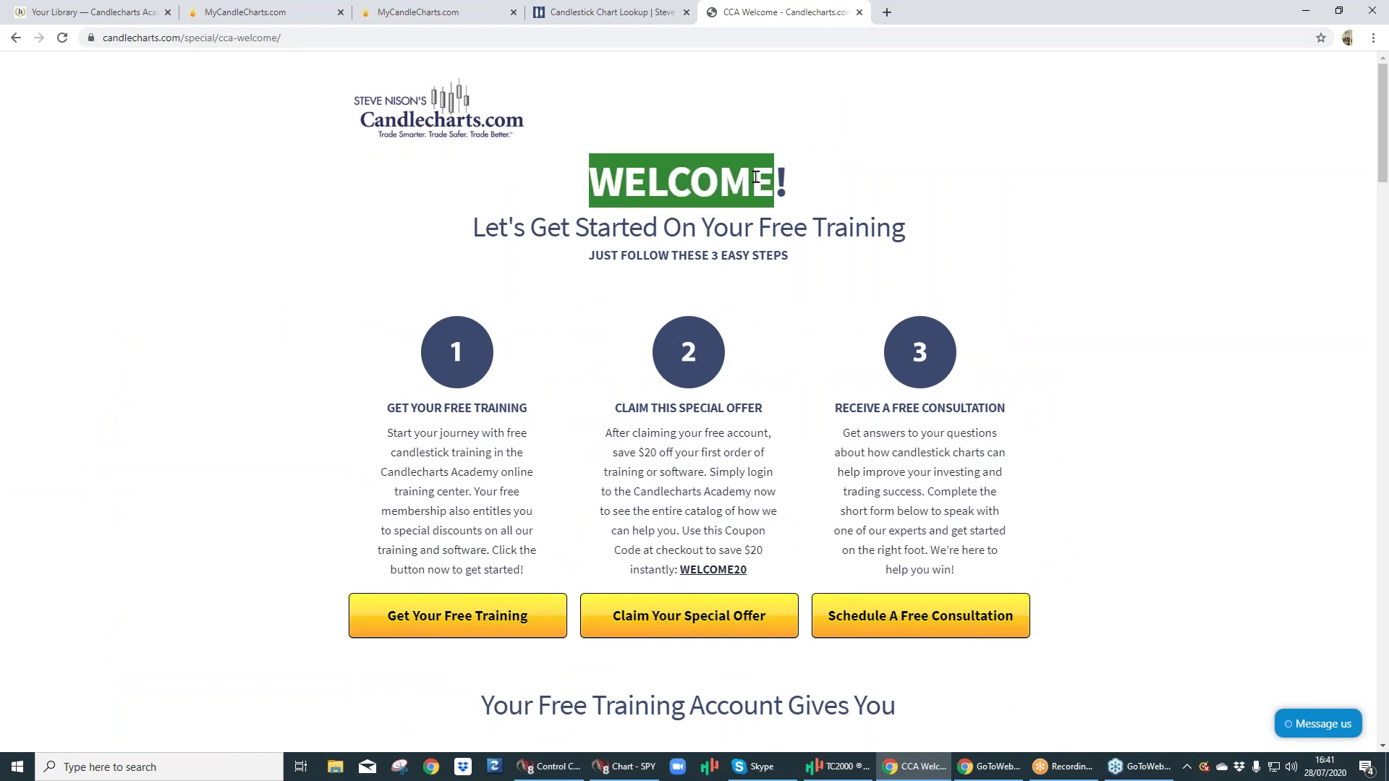
{"action": "left_click", "coordinate": [524, 37]}
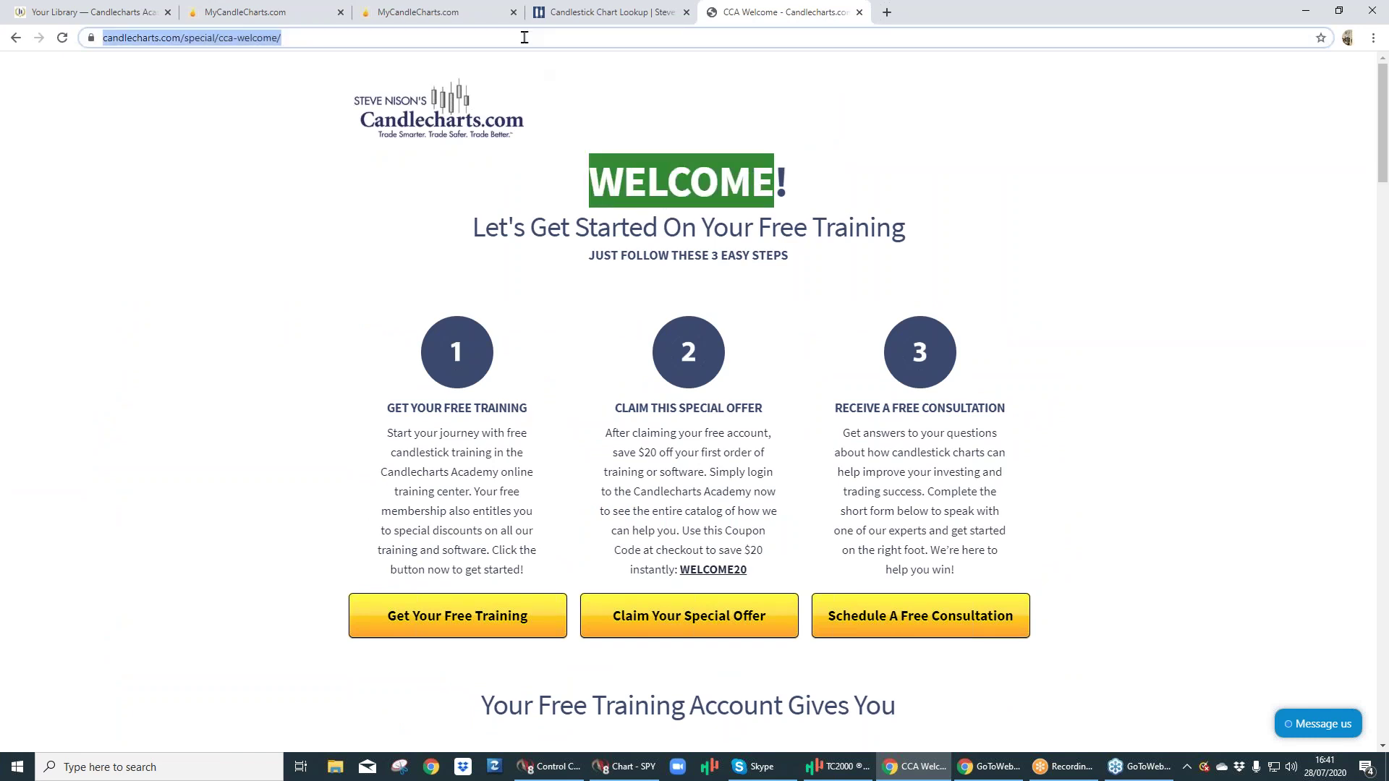
{"action": "type", "text": "www"}
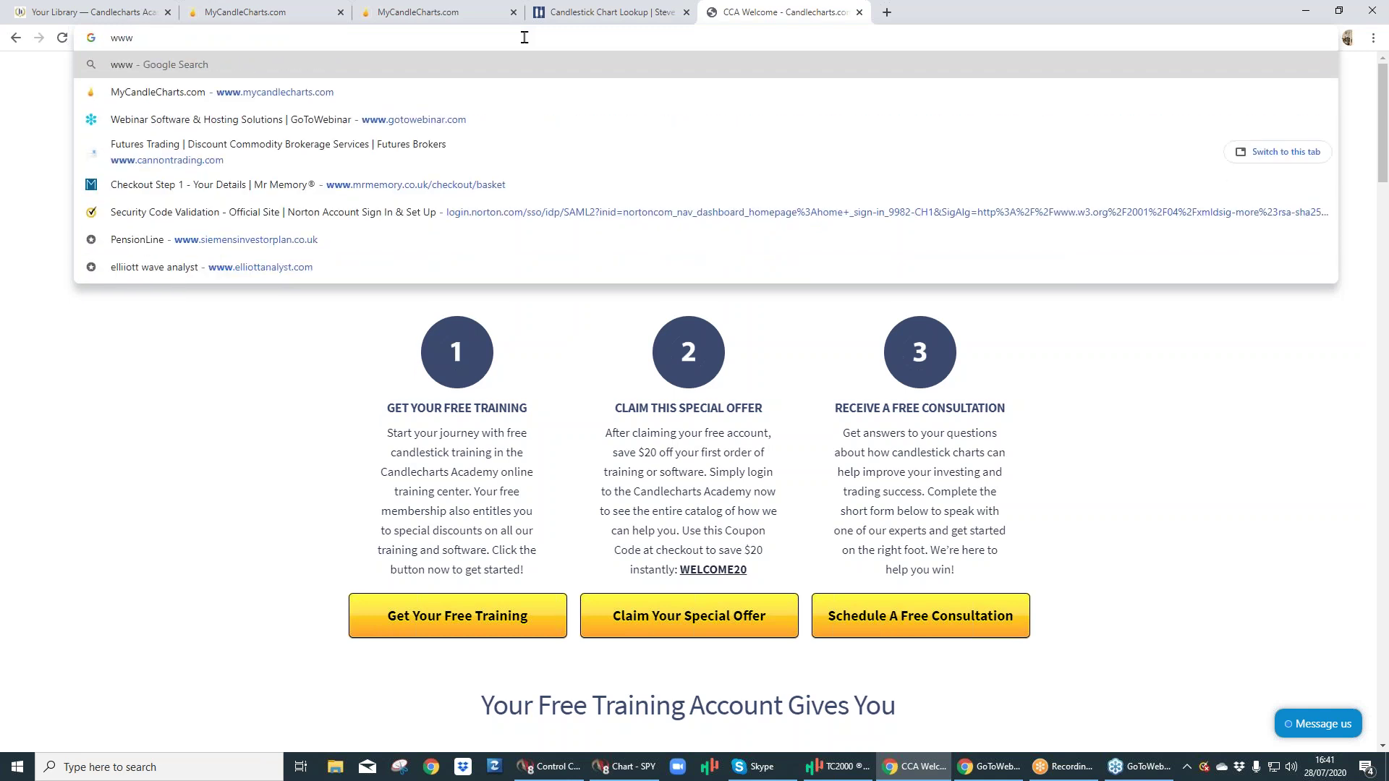
{"action": "type", "text": ".can"}
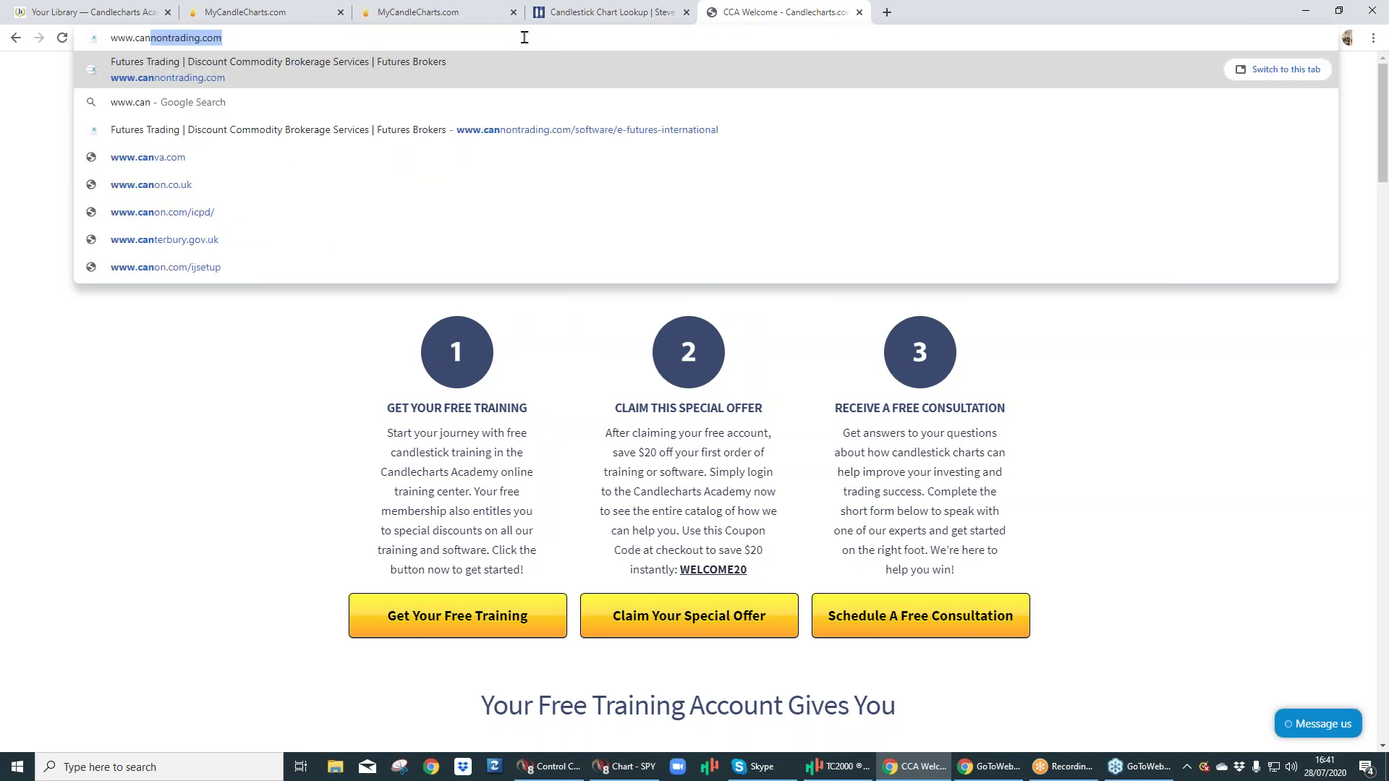
{"action": "type", "text": "dlecharts.com/welcome"}
{"action": "key", "text": "Return"}
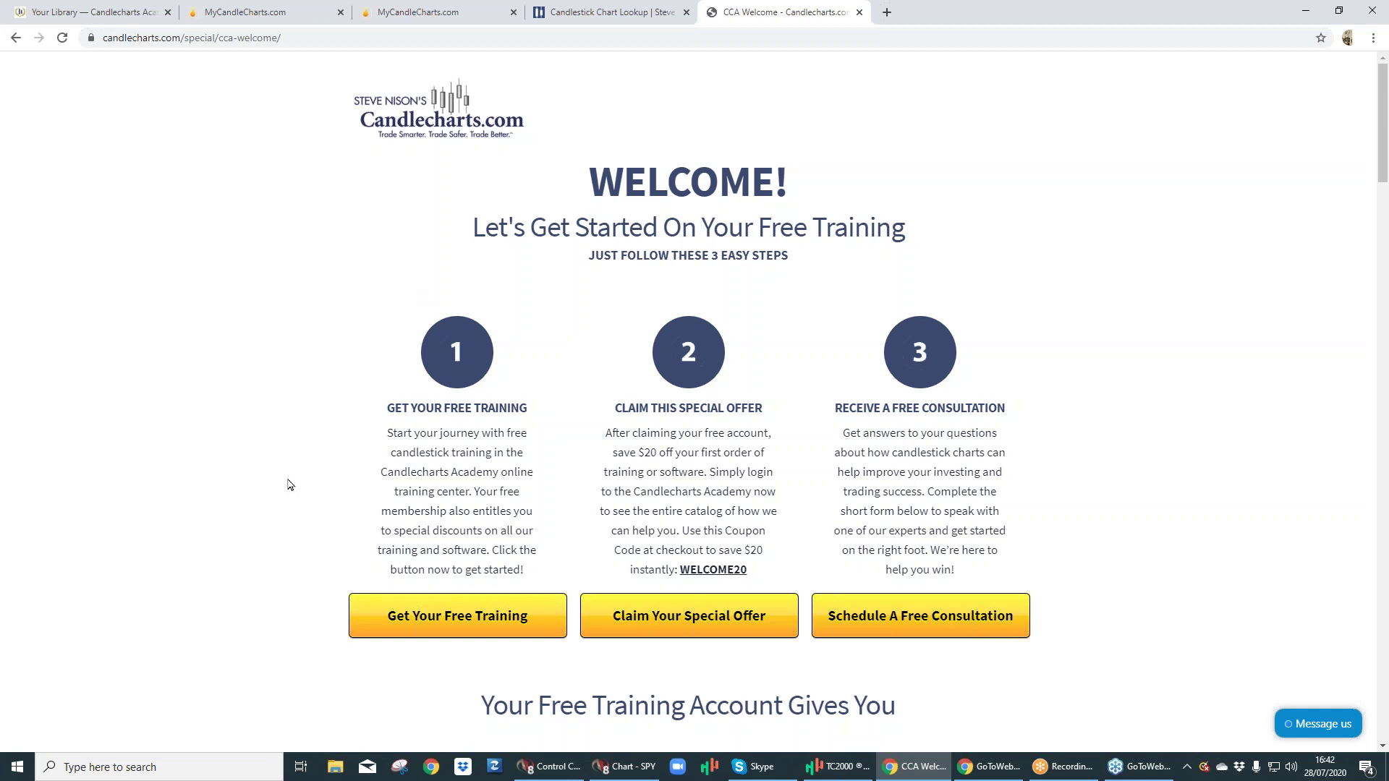
Highlight 'save $20' in step 2, jump to Schedule A Free Consultation, then scroll back up
{"action": "left_click_drag", "start_coordinate": [1383, 154], "coordinate": [1379, 175]}
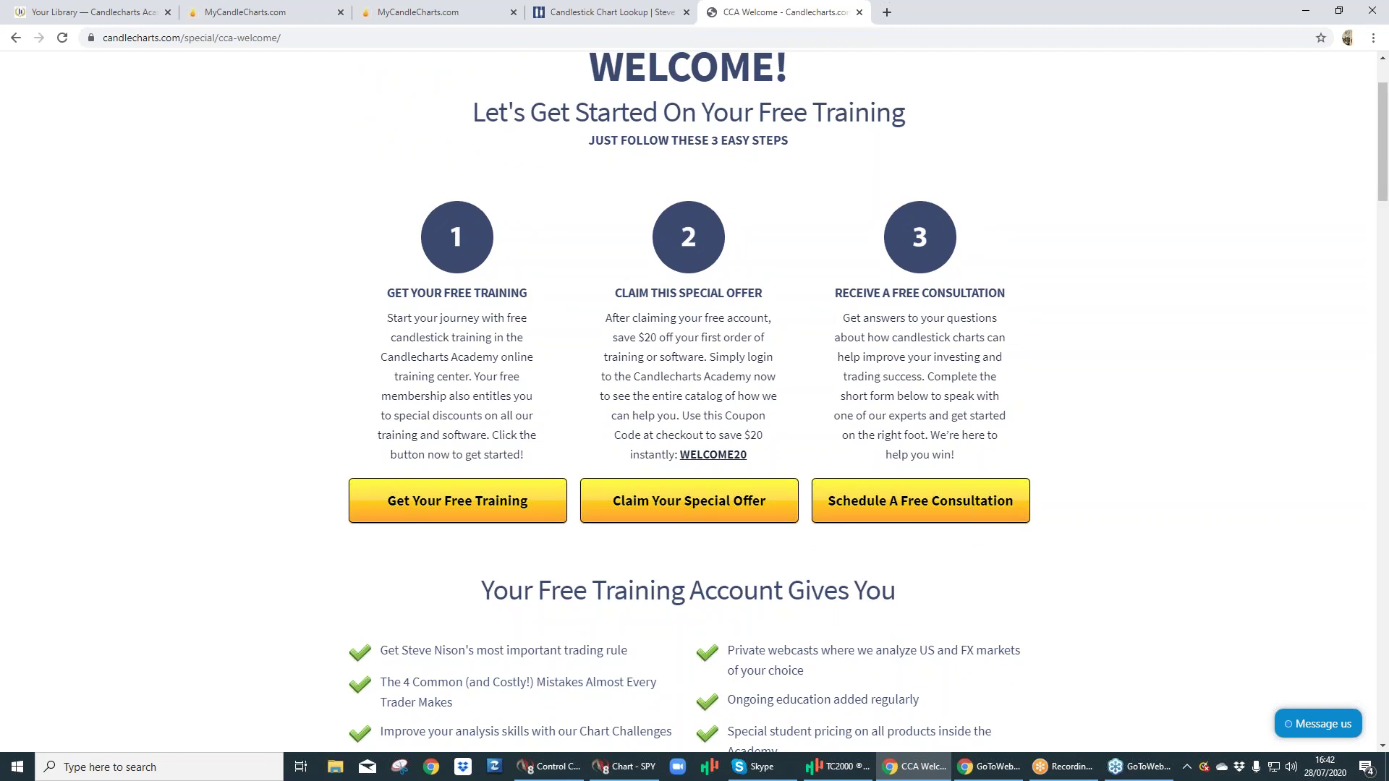
{"action": "left_click_drag", "start_coordinate": [612, 337], "coordinate": [655, 335]}
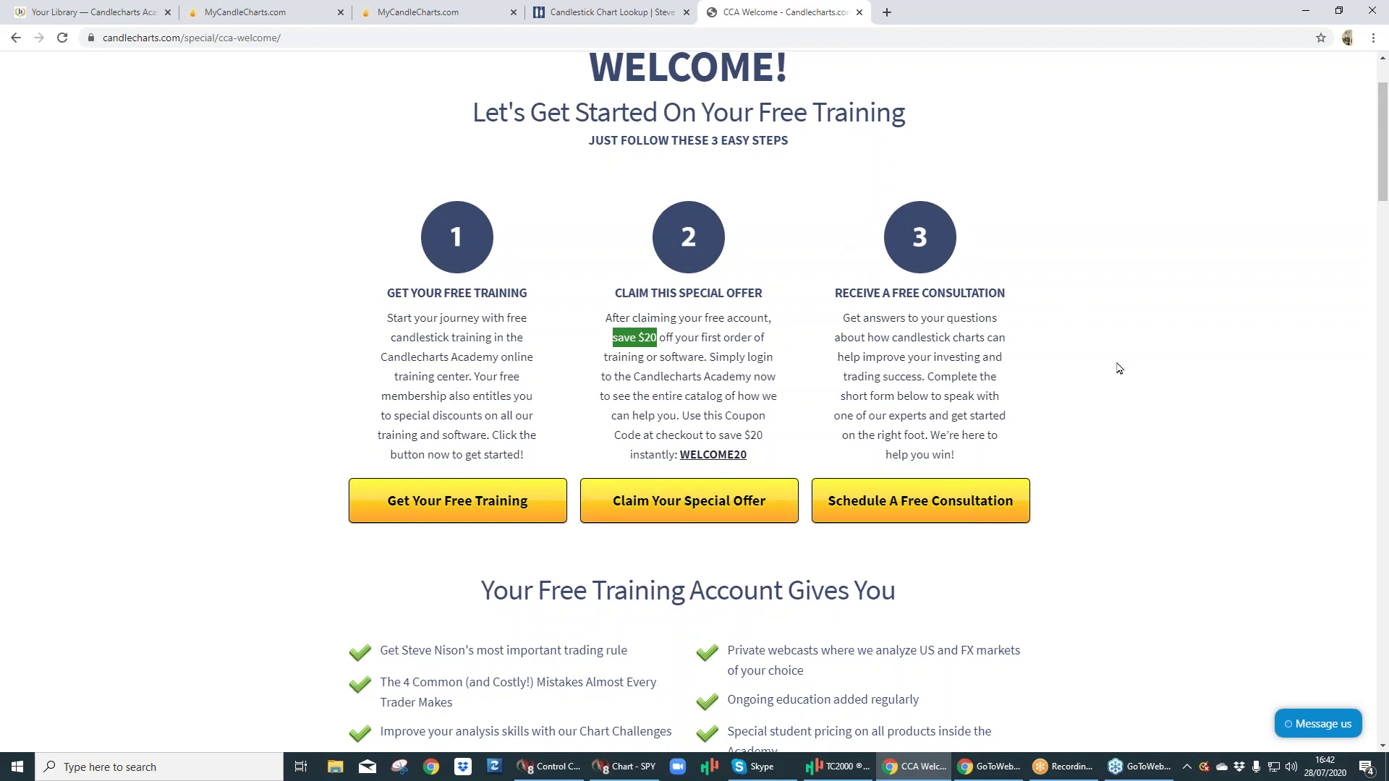
{"action": "left_click", "coordinate": [915, 505]}
{"action": "scroll", "coordinate": [913, 499], "scroll_direction": "up", "scroll_amount": 9}
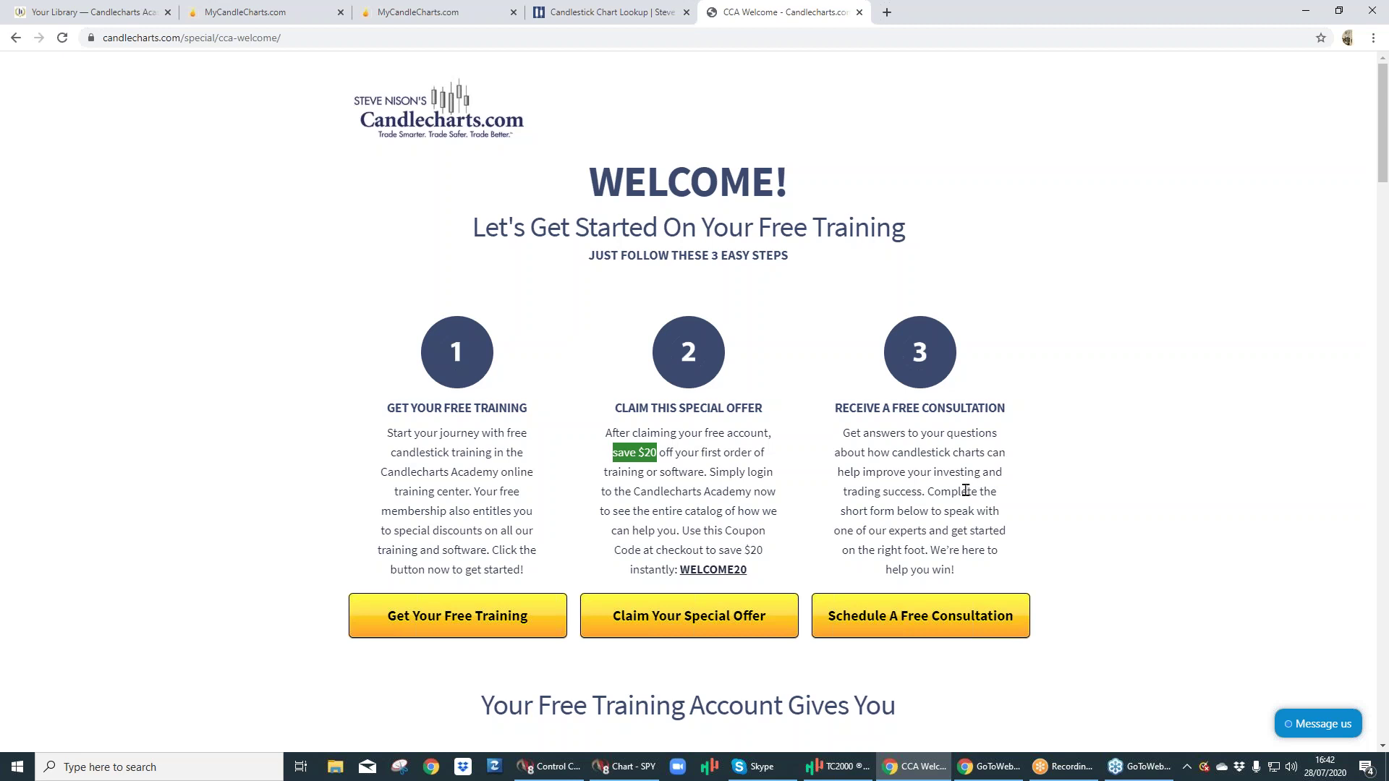
{"action": "left_click_drag", "start_coordinate": [1382, 177], "coordinate": [1381, 269]}
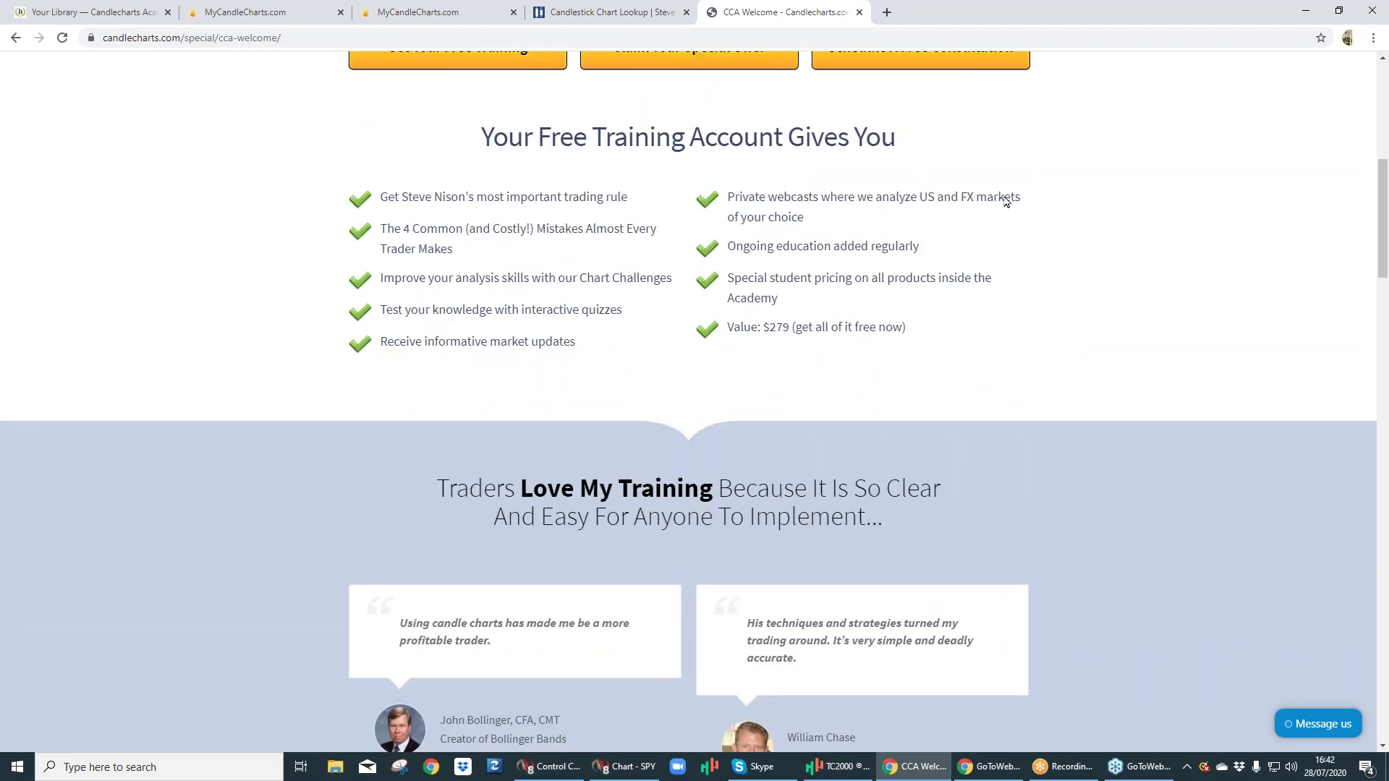
{"action": "left_click_drag", "start_coordinate": [399, 193], "coordinate": [630, 203]}
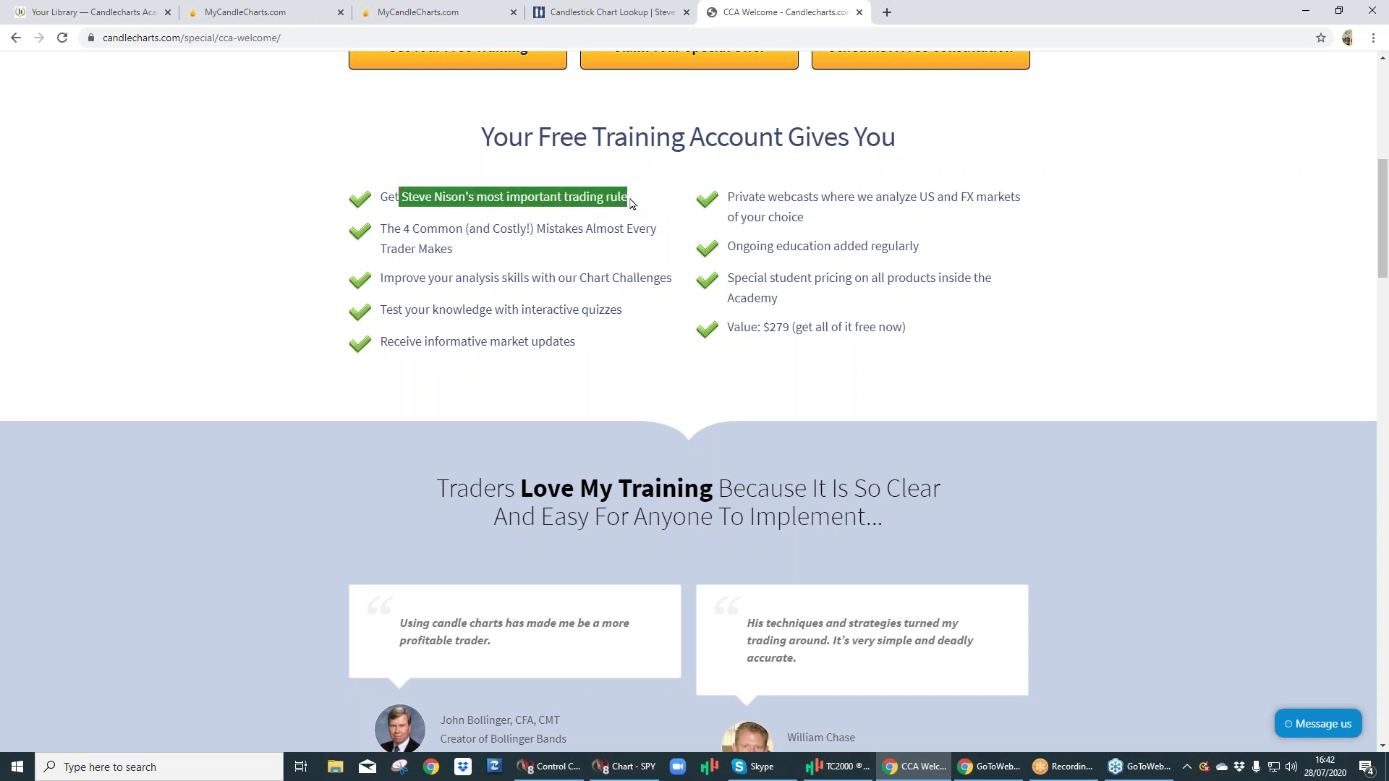
{"action": "left_click_drag", "start_coordinate": [396, 227], "coordinate": [530, 230]}
{"action": "left_click_drag", "start_coordinate": [580, 272], "coordinate": [672, 278]}
{"action": "left_click_drag", "start_coordinate": [522, 310], "coordinate": [607, 310]}
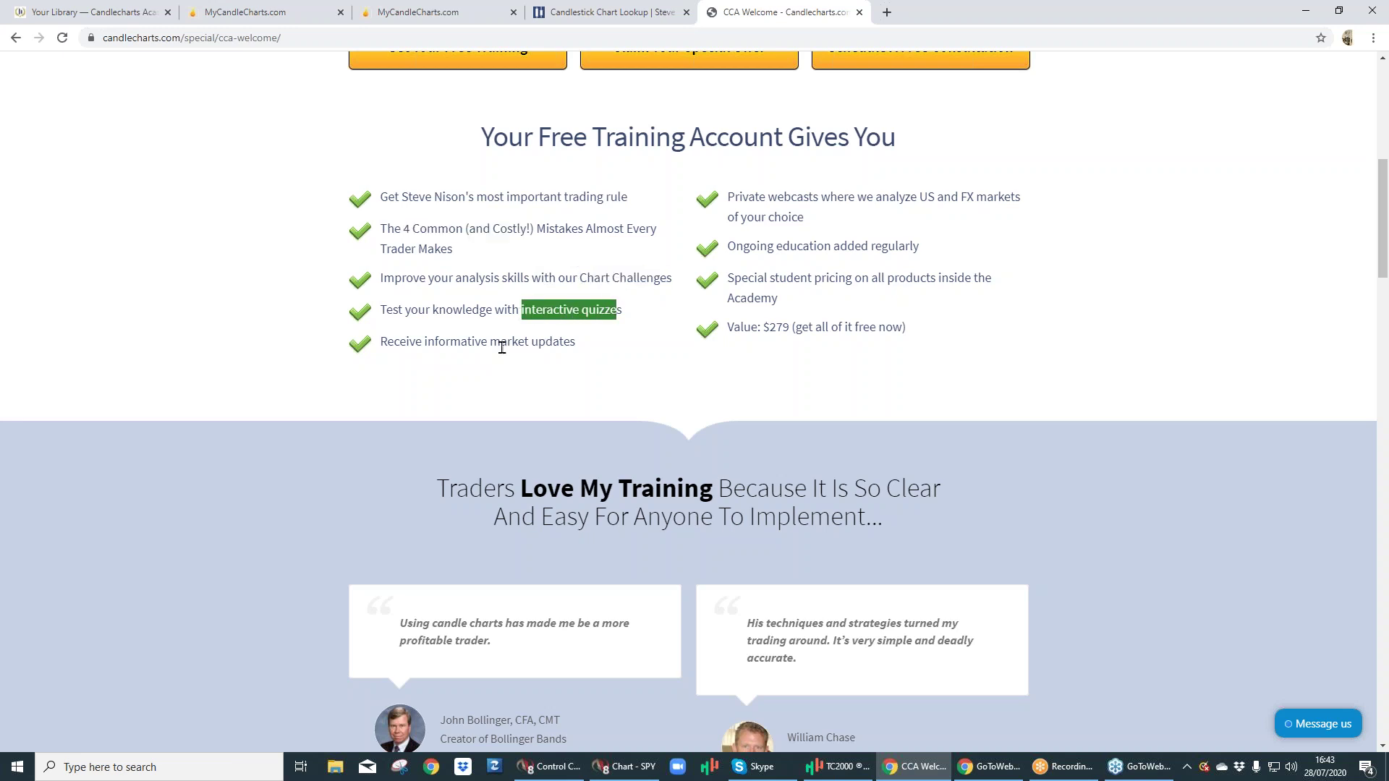
{"action": "left_click_drag", "start_coordinate": [492, 342], "coordinate": [570, 342]}
{"action": "left_click_drag", "start_coordinate": [1380, 268], "coordinate": [1323, 485]}
{"action": "scroll", "coordinate": [1323, 486], "scroll_direction": "down", "scroll_amount": 7}
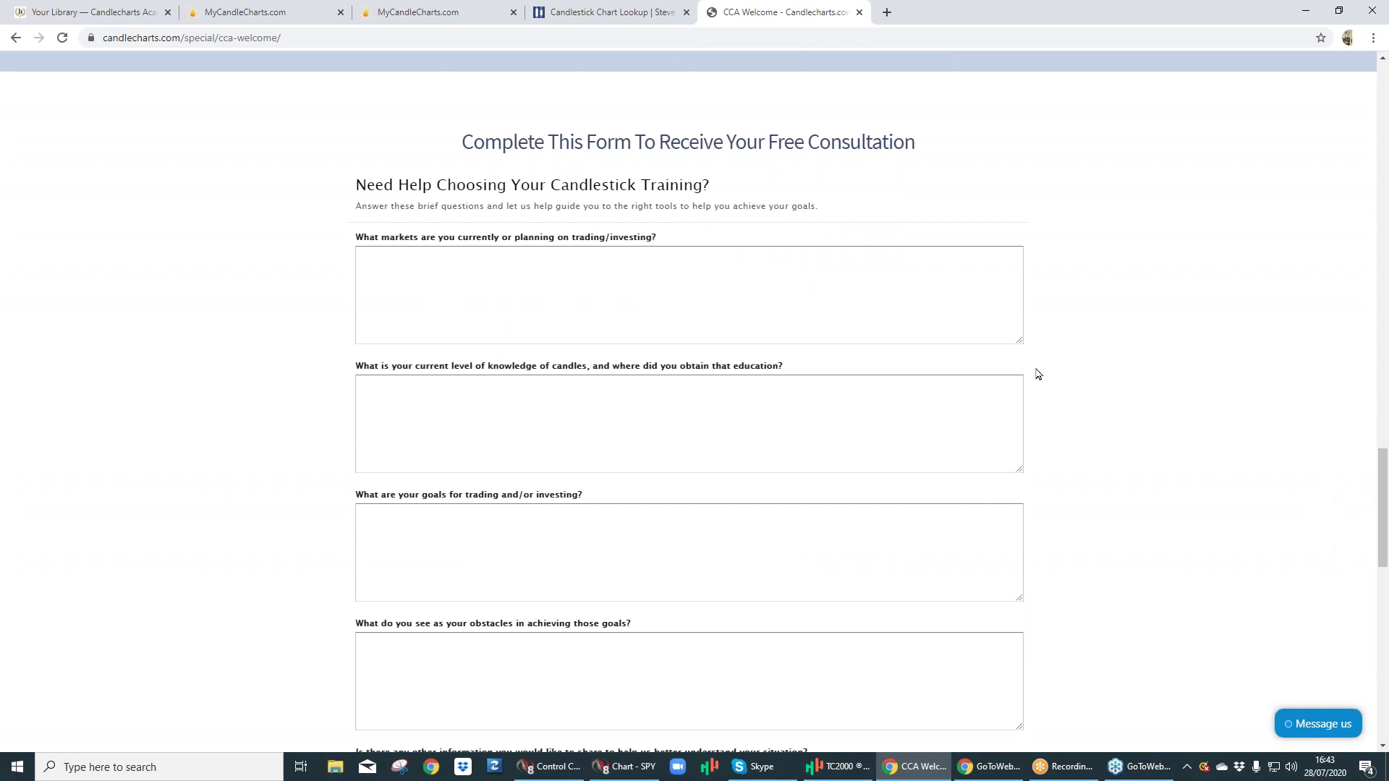
{"action": "left_click_drag", "start_coordinate": [1382, 458], "coordinate": [1322, 90]}
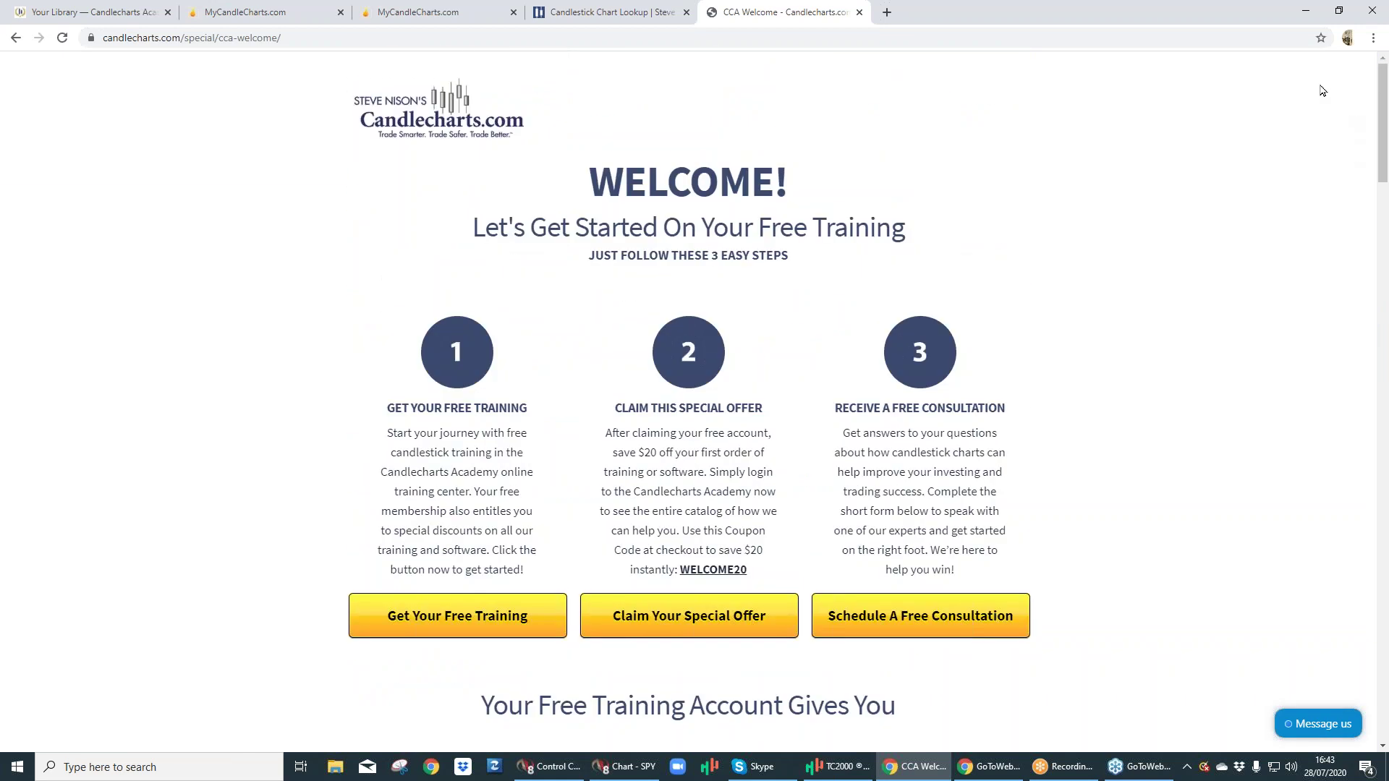